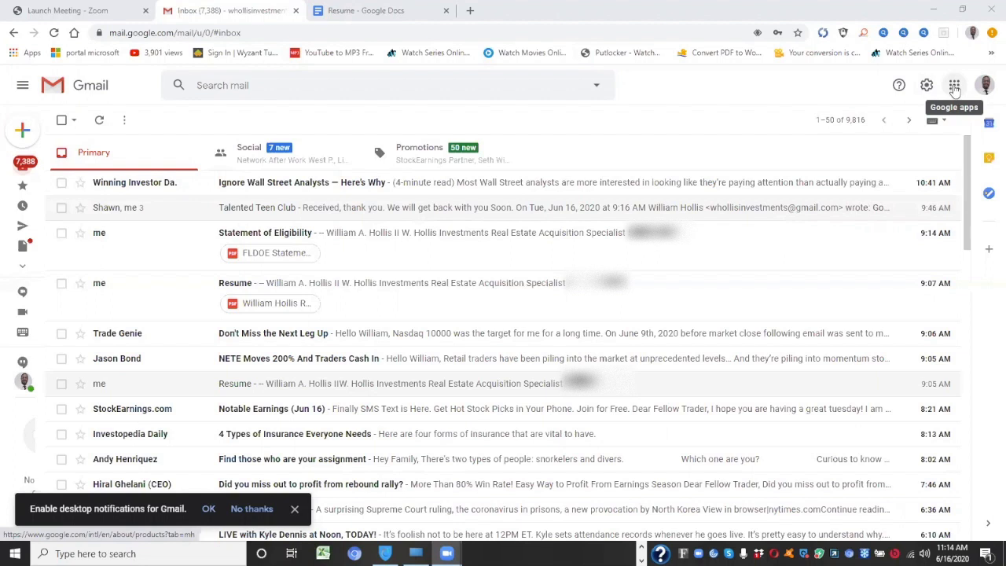
Open Google Docs in a new tab from Gmail's Google apps menu
click(955, 87)
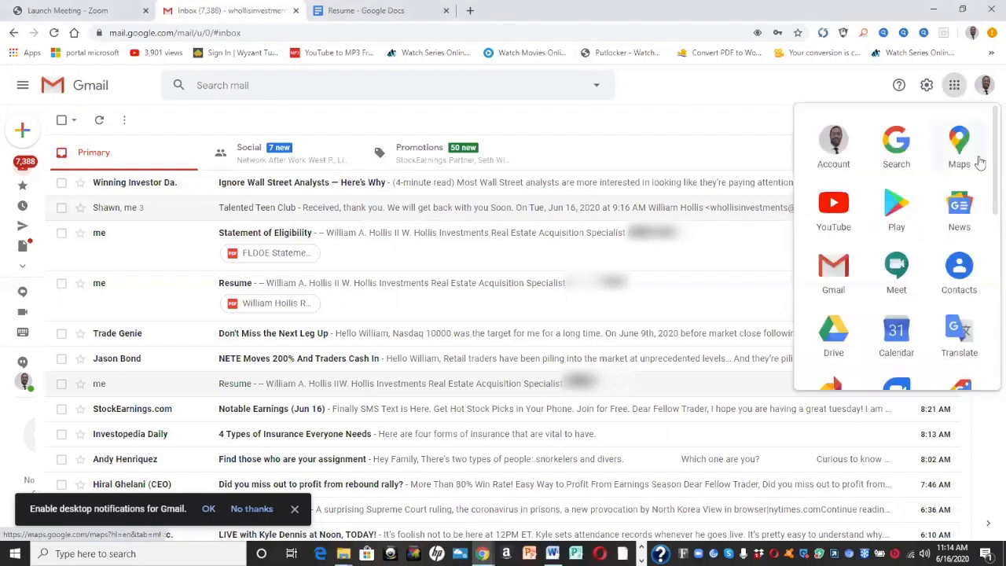
scroll(989, 182, down, 1)
scroll(989, 182, down, 3)
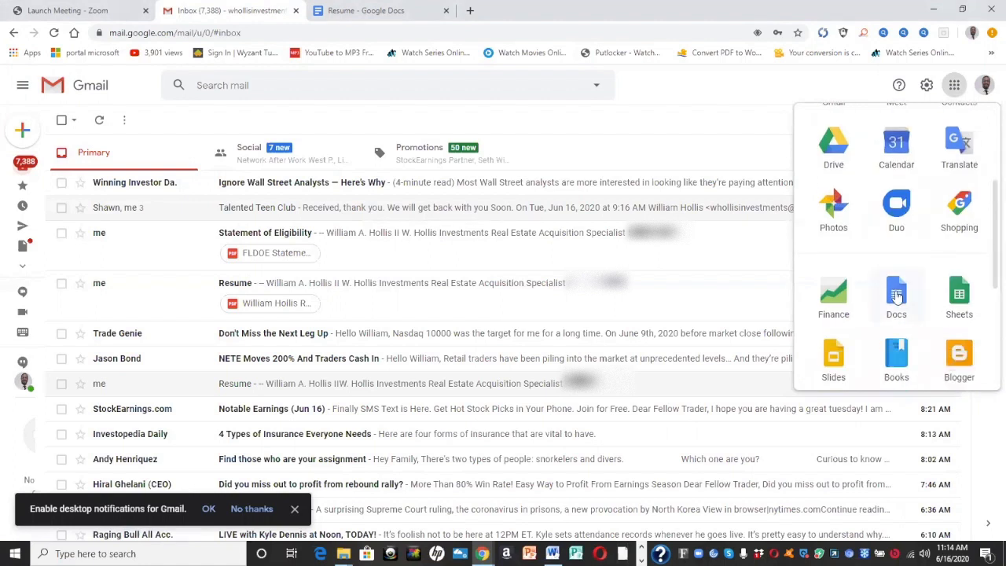
click(894, 297)
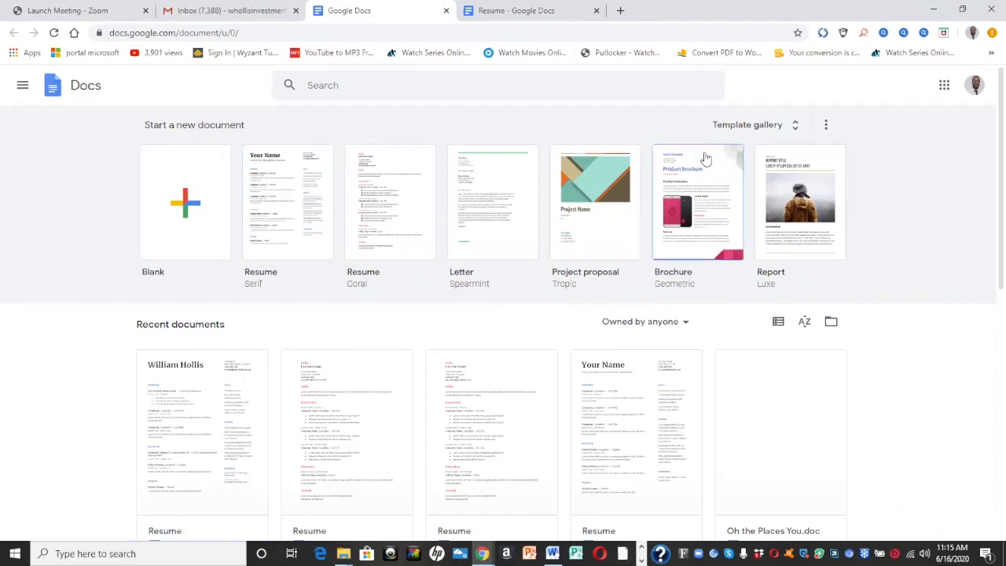
Browse the full Google Docs template gallery
click(797, 125)
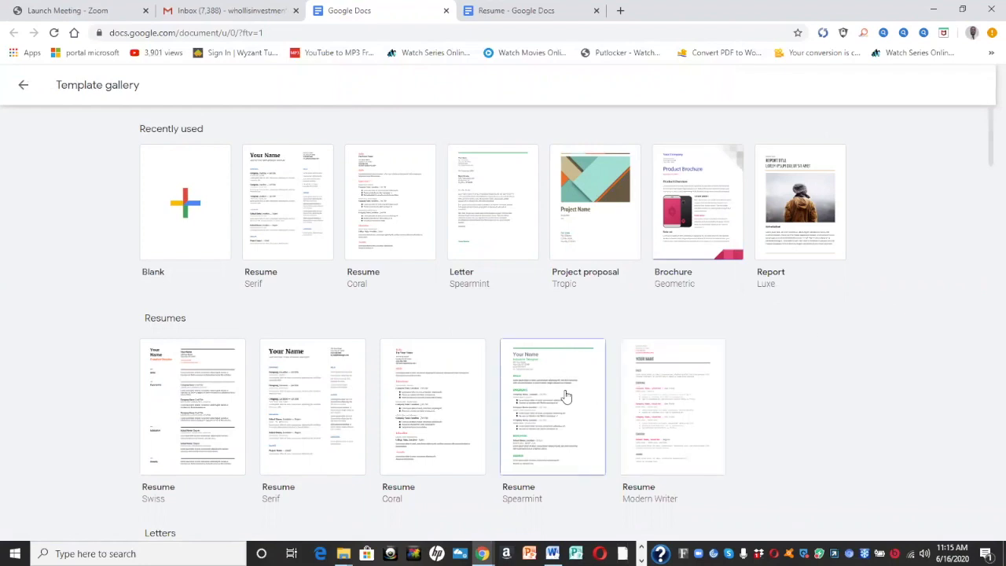
Start a Modern Writer resume, delete the street placeholder, and enter the applicant's city
click(645, 390)
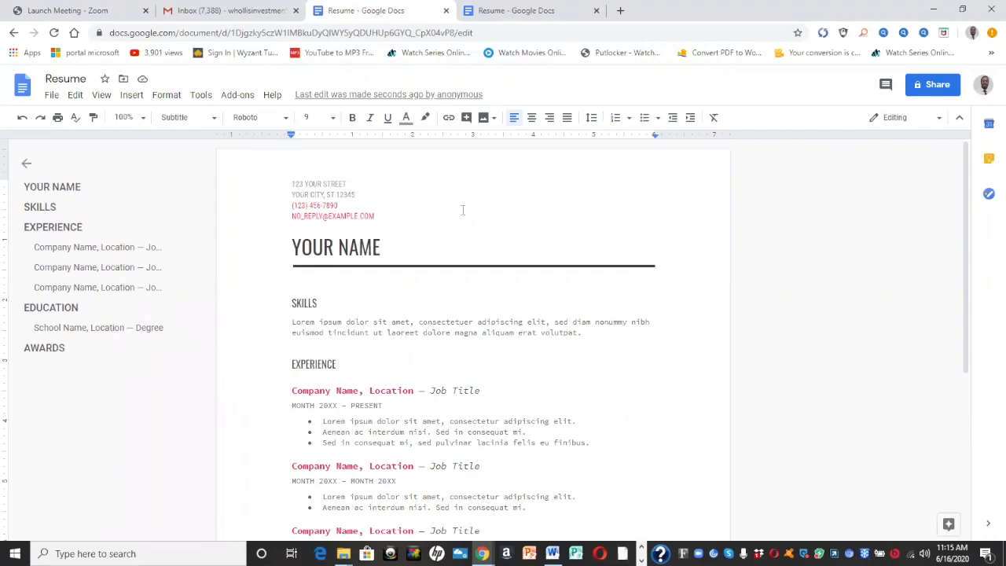
click(383, 183)
key(BackSpace)
key(BackSpace)
key(BackSpace)
key(BackSpace)
key(BackSpace)
key(BackSpace)
key(BackSpace)
key(BackSpace)
key(BackSpace)
key(BackSpace)
key(BackSpace)
key(BackSpace)
key(BackSpace)
key(BackSpace)
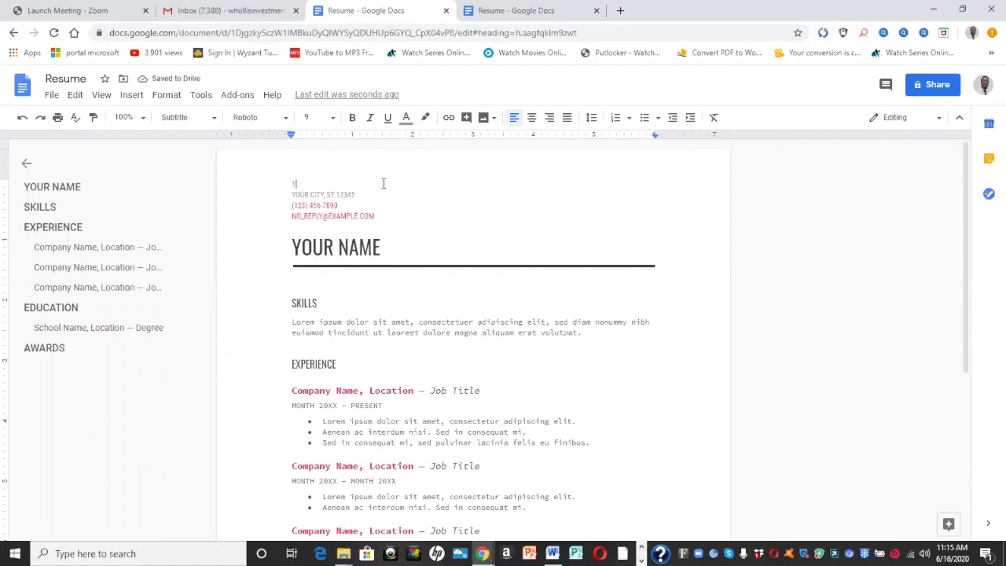
key(BackSpace)
click(292, 195)
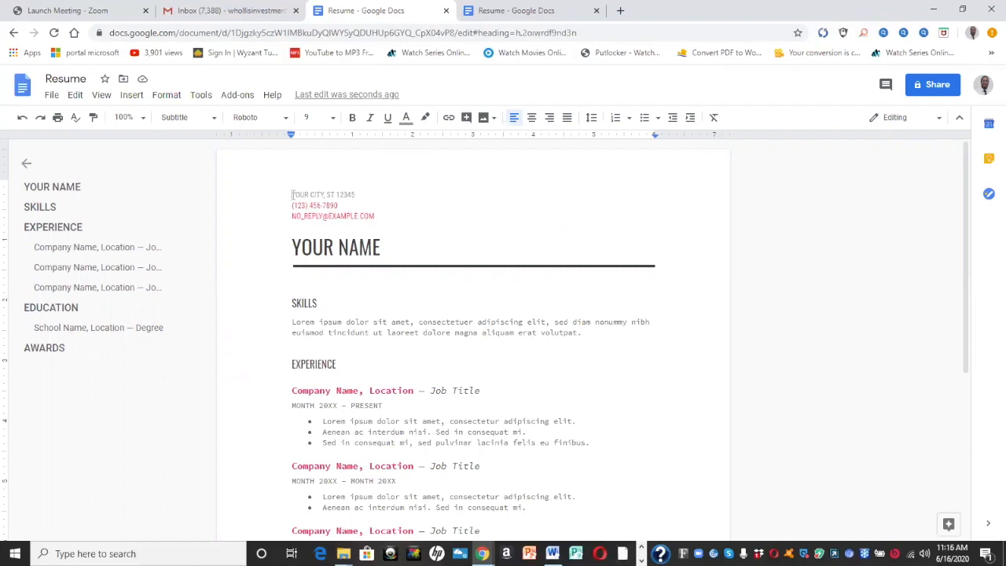
text(MAR)
key(BackSpace)
key(BackSpace)
key(BackSpace)
key(BackSpace)
key(BackSpace)
key(BackSpace)
key(BackSpace)
key(BackSpace)
key(BackSpace)
key(BackSpace)
key(BackSpace)
key(BackSpace)
key(BackSpace)
text(West)
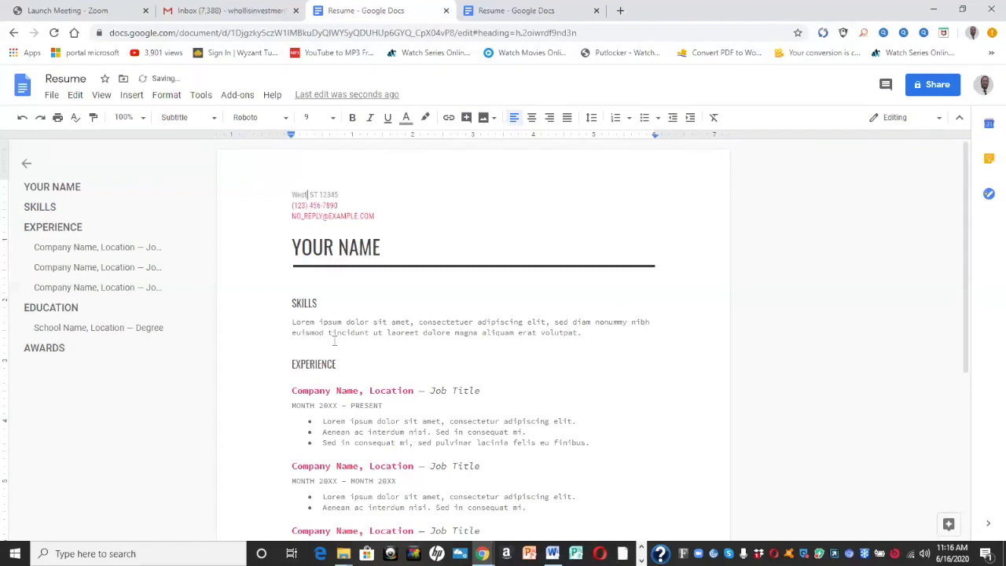
text( Palm Beach,)
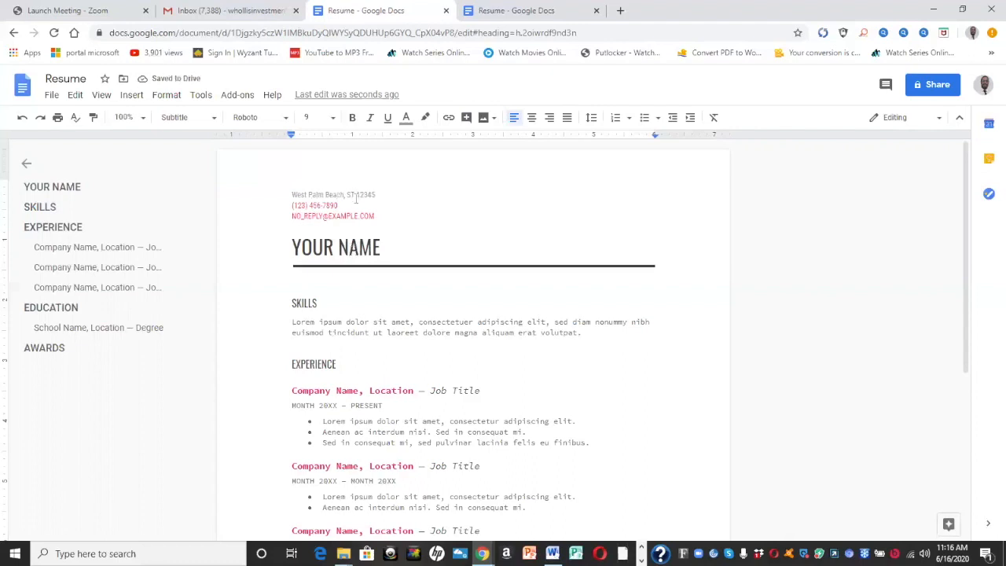
Change the state abbreviation to FL and enter the applicant's ZIP code
double_click(355, 196)
text(FL)
key(BackSpace)
key(BackSpace)
key(BackSpace)
key(BackSpace)
text(33401)
Replace the placeholder phone number and e-mail with the applicant's own contact details
click(358, 205)
key(BackSpace)
key(BackSpace)
key(BackSpace)
key(BackSpace)
key(BackSpace)
key(BackSpace)
key(BackSpace)
key(BackSpace)
key(BackSpace)
key(BackSpace)
key(BackSpace)
key(BackSpace)
key(BackSpace)
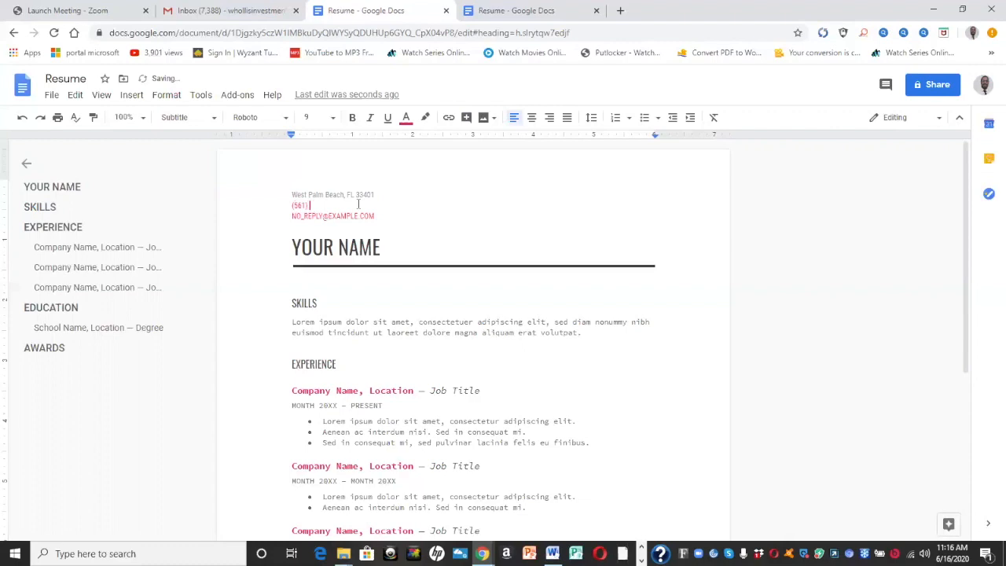
click(374, 216)
key(BackSpace)
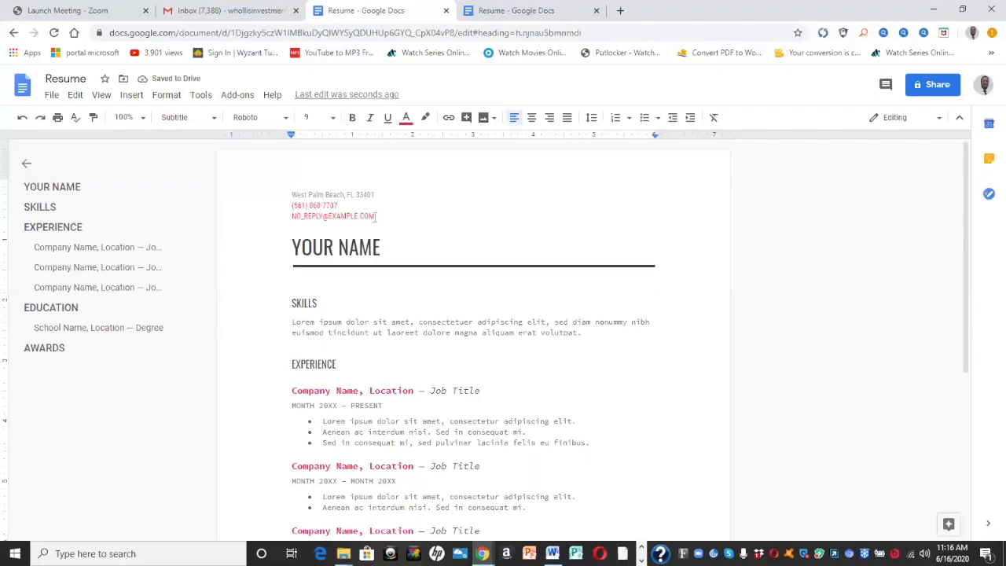
key(BackSpace)
key(BackSpace)
key(BackSpace)
key(BackSpace)
key(BackSpace)
key(BackSpace)
key(BackSpace)
key(BackSpace)
key(BackSpace)
key(BackSpace)
key(BackSpace)
key(BackSpace)
key(BackSpace)
key(BackSpace)
key(BackSpace)
key(BackSpace)
key(BackSpace)
key(BackSpace)
key(BackSpace)
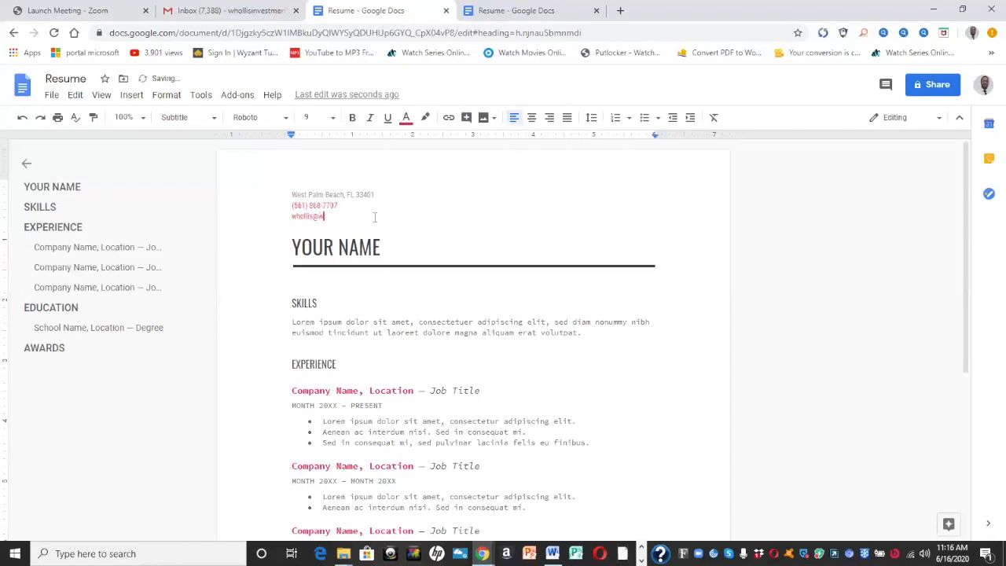
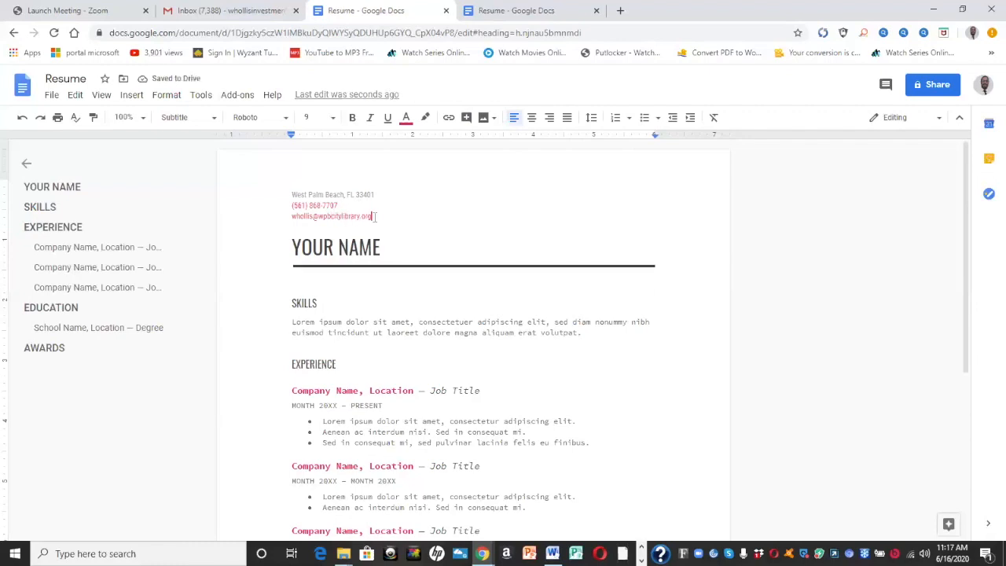
Replace the YOUR NAME title with the applicant's full name
click(399, 252)
key(BackSpace)
key(BackSpace)
key(BackSpace)
key(BackSpace)
key(BackSpace)
key(BackSpace)
key(BackSpace)
key(BackSpace)
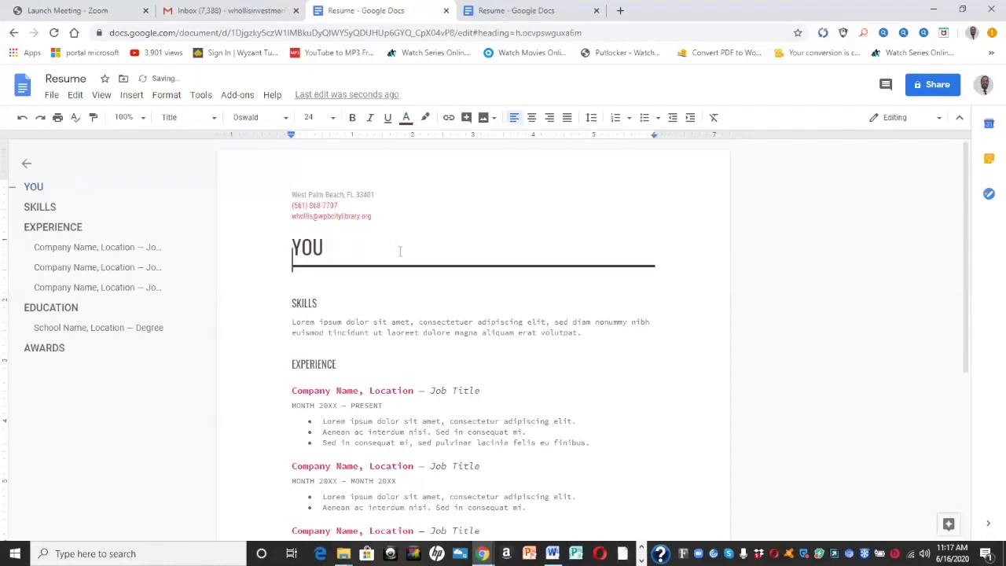
key(BackSpace)
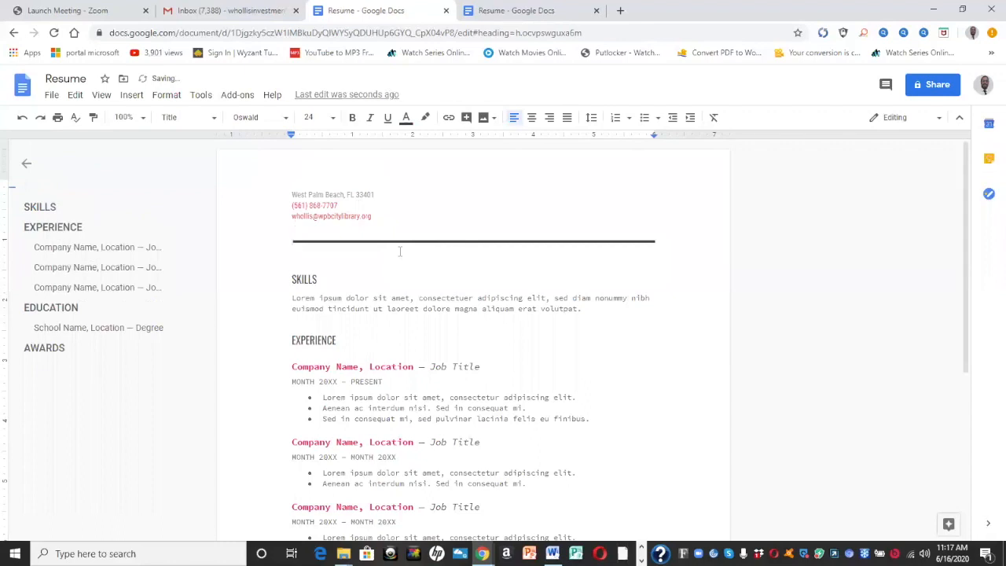
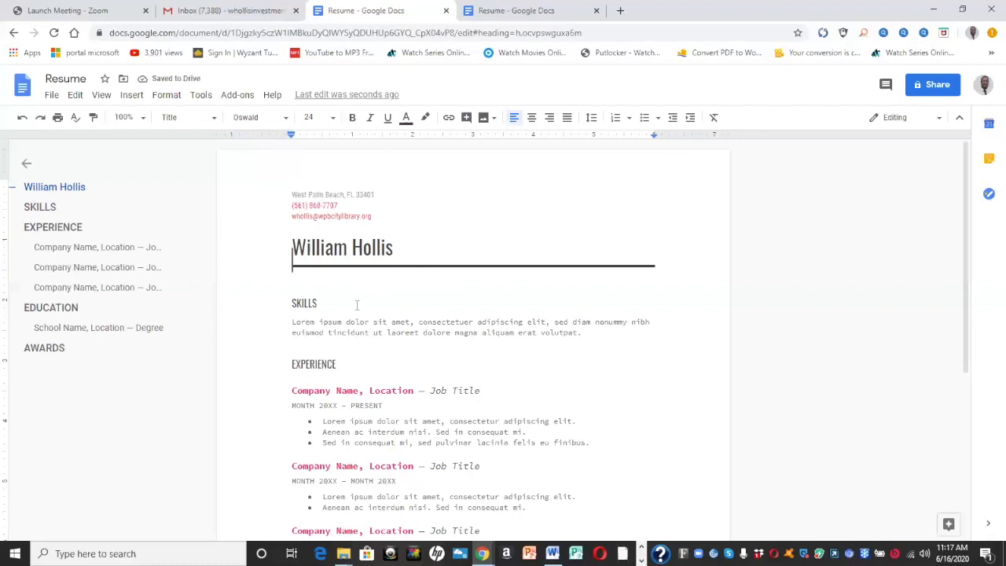
Rename the SKILLS heading to Summary
click(356, 305)
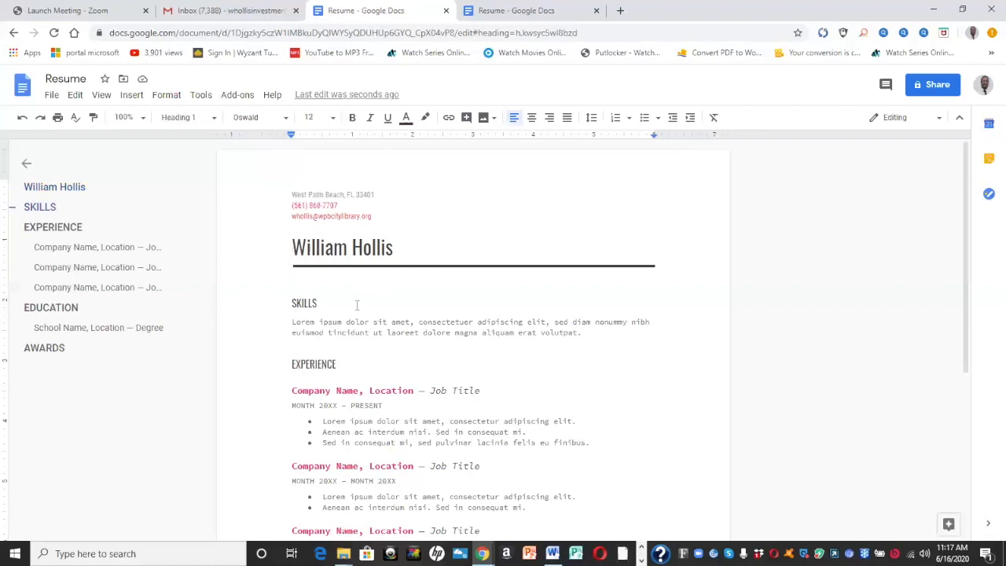
key(BackSpace)
key(BackSpace)
key(BackSpace)
key(BackSpace)
key(BackSpace)
text(Umma)
key(BackSpace)
key(BackSpace)
key(BackSpace)
key(BackSpace)
text(ummary)
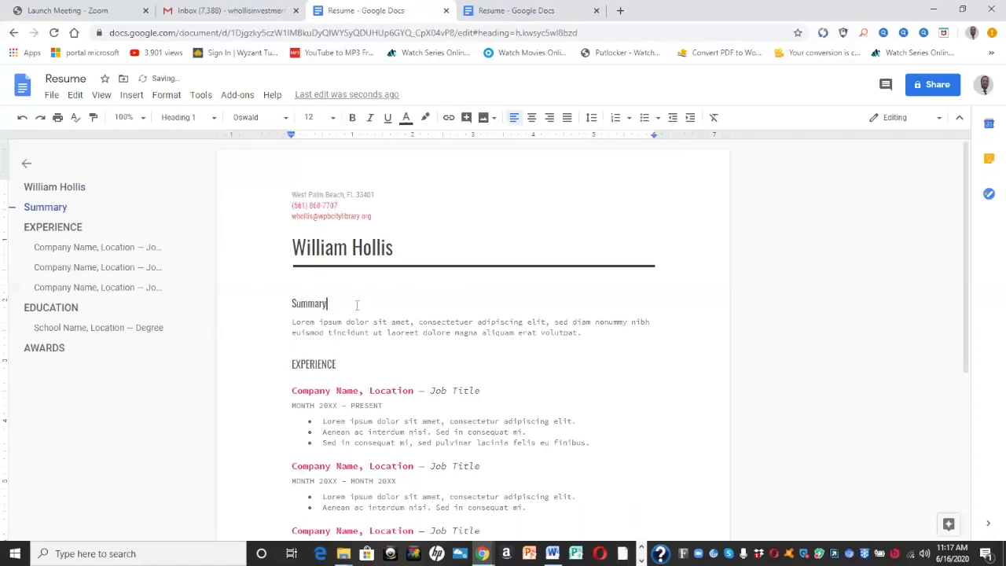
Replace the lorem ipsum summary with 'Associate Librarian with over five years of experience in both K-12 and adult education'
click(611, 330)
key(BackSpace)
key(BackSpace)
key(BackSpace)
key(BackSpace)
key(BackSpace)
key(BackSpace)
key(BackSpace)
key(BackSpace)
key(BackSpace)
key(BackSpace)
key(BackSpace)
key(BackSpace)
key(BackSpace)
key(BackSpace)
key(BackSpace)
key(BackSpace)
key(BackSpace)
key(BackSpace)
key(BackSpace)
key(BackSpace)
key(BackSpace)
key(BackSpace)
key(BackSpace)
key(BackSpace)
key(BackSpace)
key(BackSpace)
key(BackSpace)
key(BackSpace)
key(BackSpace)
key(BackSpace)
key(BackSpace)
key(BackSpace)
key(BackSpace)
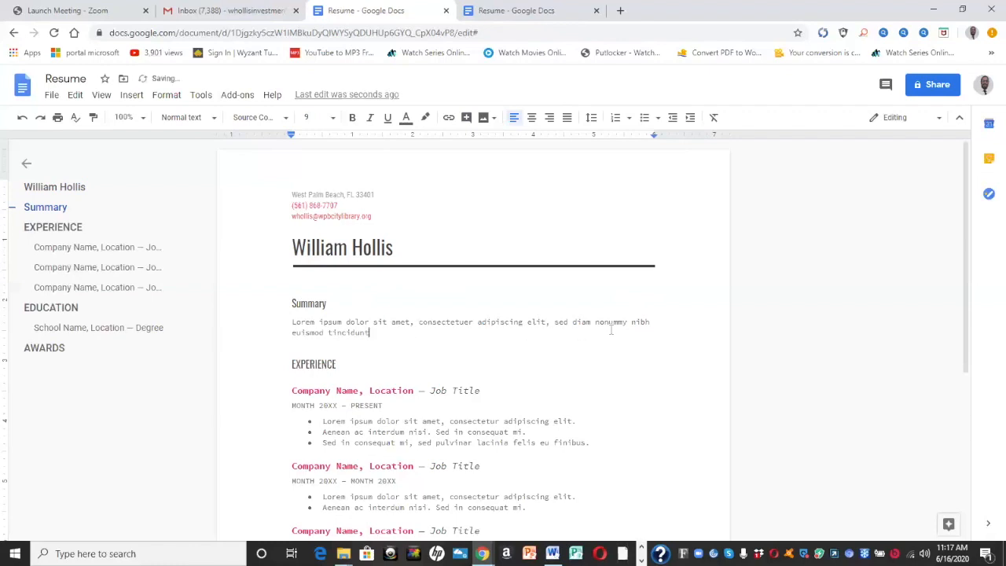
key(BackSpace)
key(BackSpace)
key(BackSpace)
key(BackSpace)
key(BackSpace)
key(BackSpace)
key(BackSpace)
key(BackSpace)
key(BackSpace)
key(BackSpace)
key(BackSpace)
key(BackSpace)
key(BackSpace)
key(BackSpace)
key(BackSpace)
key(BackSpace)
key(BackSpace)
key(BackSpace)
key(BackSpace)
key(BackSpace)
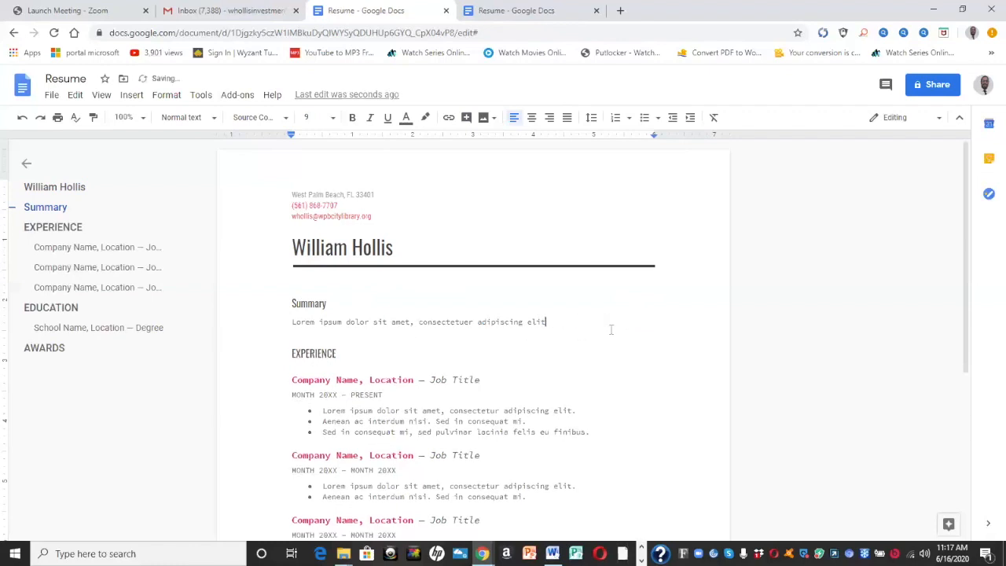
key(BackSpace)
key(BackSpace)
key(BackSpace)
key(BackSpace)
key(BackSpace)
key(BackSpace)
key(BackSpace)
key(BackSpace)
key(BackSpace)
key(BackSpace)
key(BackSpace)
key(BackSpace)
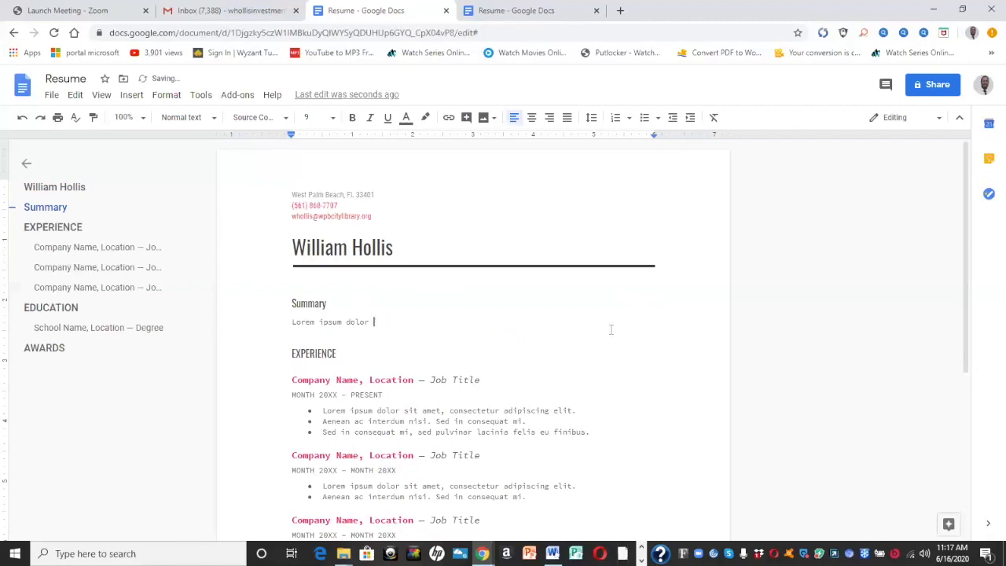
key(BackSpace)
key(BackSpace)
key(BackSpace)
key(BackSpace)
key(BackSpace)
key(BackSpace)
key(BackSpace)
key(BackSpace)
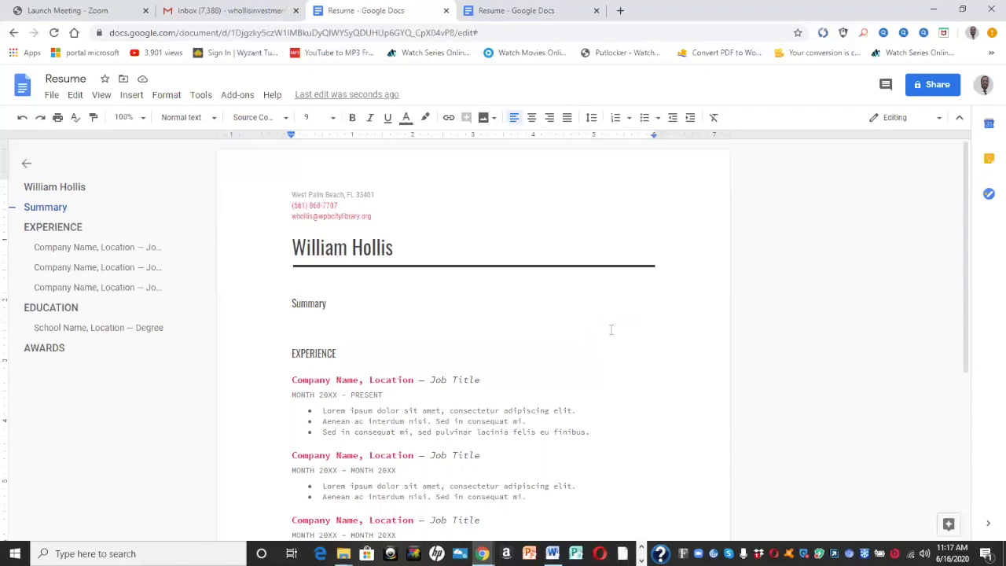
text(Eucation)
key(BackSpace)
key(BackSpace)
key(BackSpace)
key(BackSpace)
key(BackSpace)
key(BackSpace)
key(BackSpace)
key(BackSpace)
text(Associate)
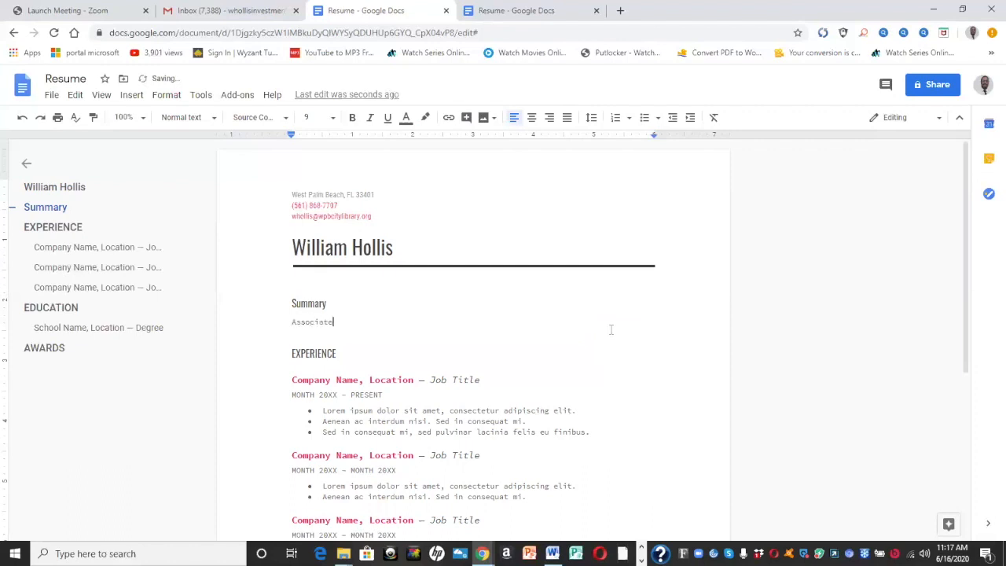
text( Librarian with over five years of experi)
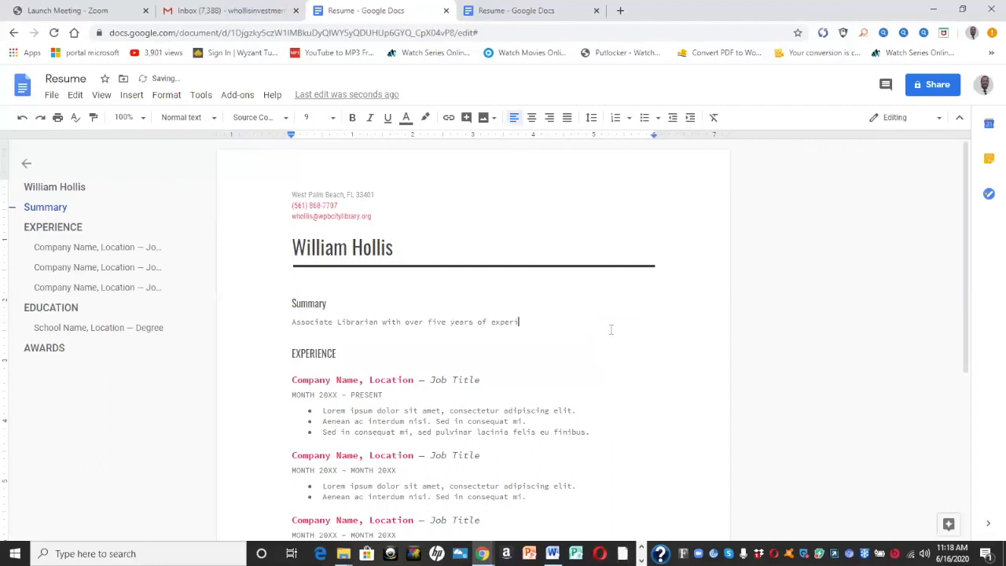
text(ence in both K-12 and adult education)
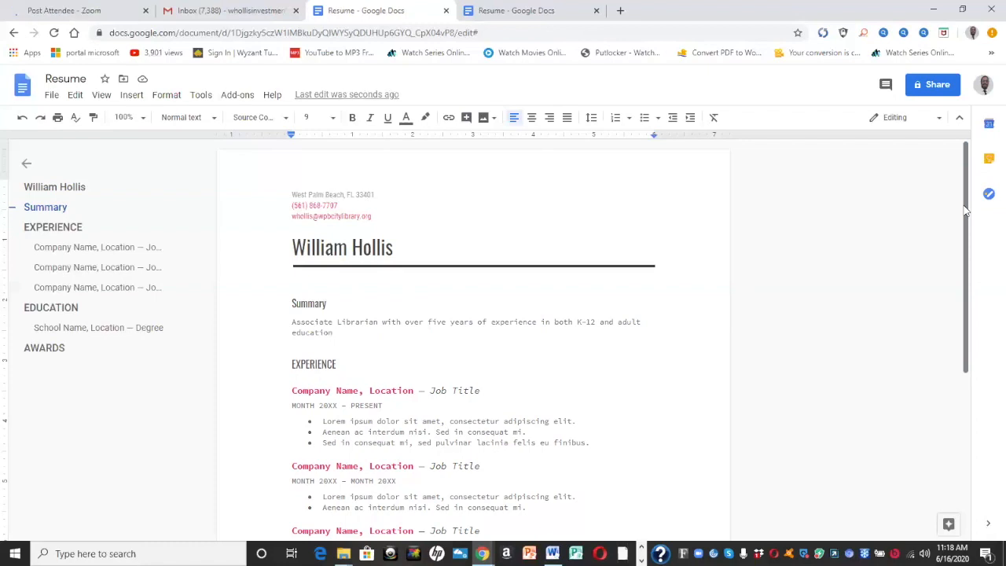
Replace the first job's company and location with Mandel Public Library, West Palm Beach, FL
drag(967, 219, 978, 235)
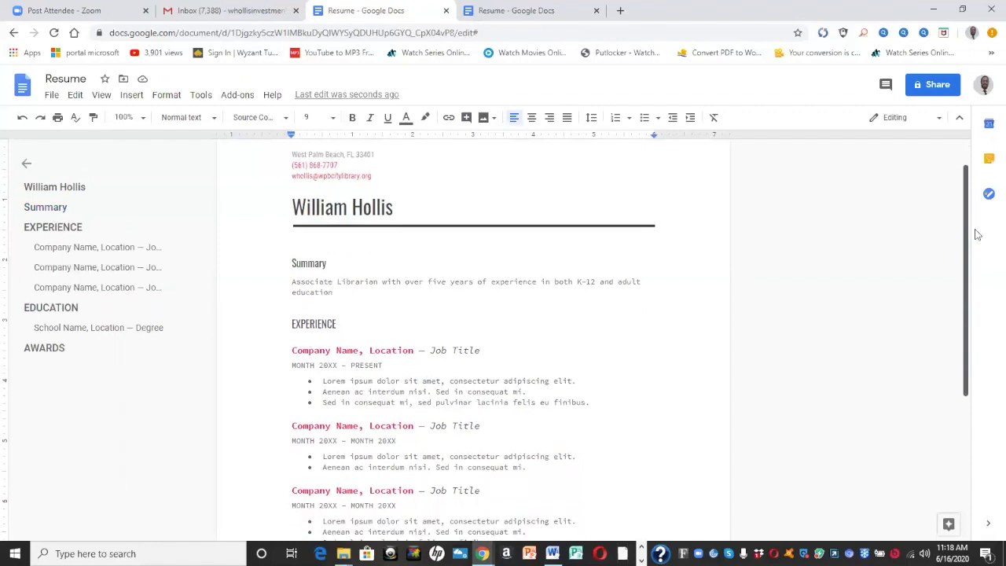
drag(977, 235, 989, 286)
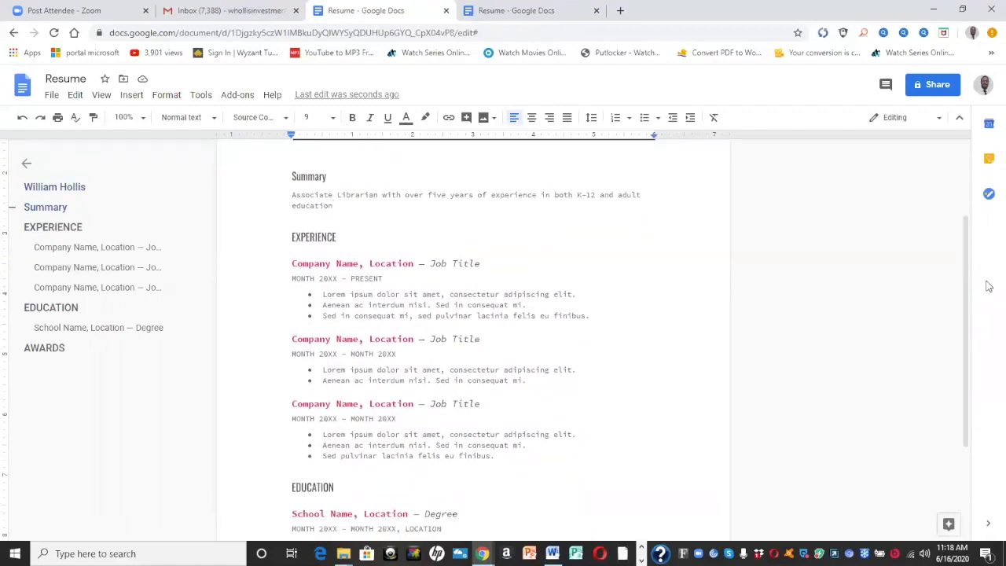
click(360, 263)
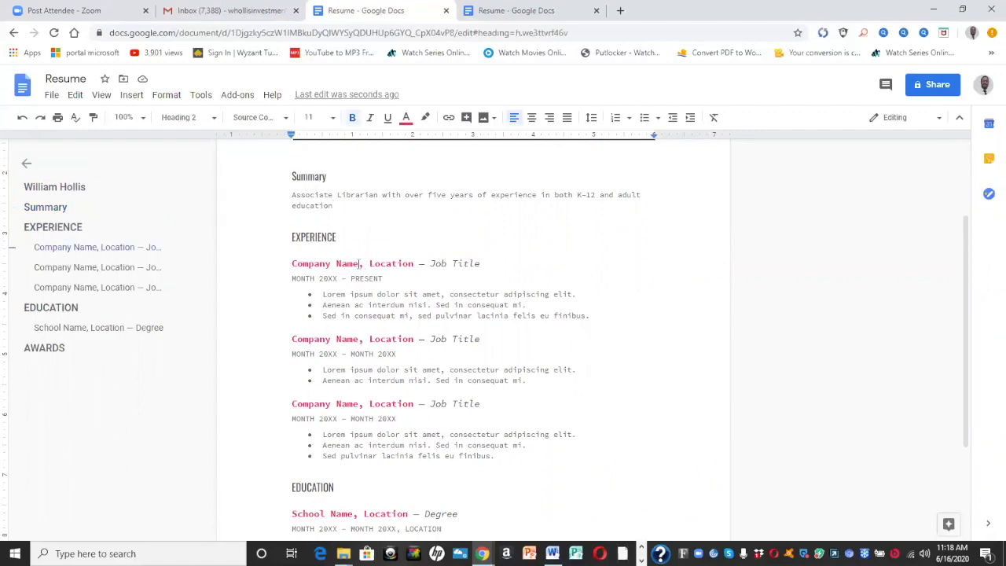
key(BackSpace)
key(BackSpace)
key(BackSpace)
key(BackSpace)
key(BackSpace)
key(BackSpace)
key(BackSpace)
key(BackSpace)
key(BackSpace)
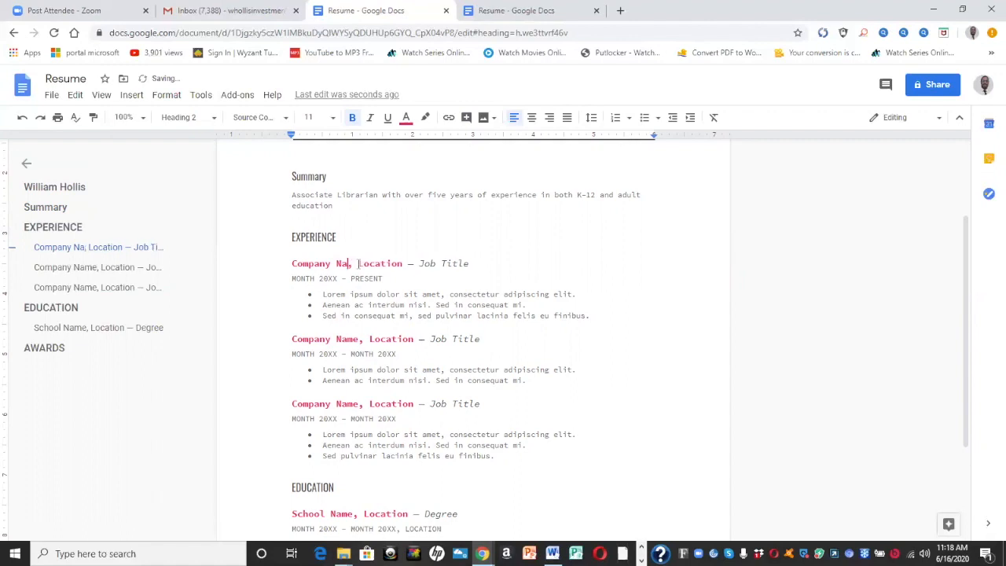
key(BackSpace)
key(BackSpace)
key(BackSpace)
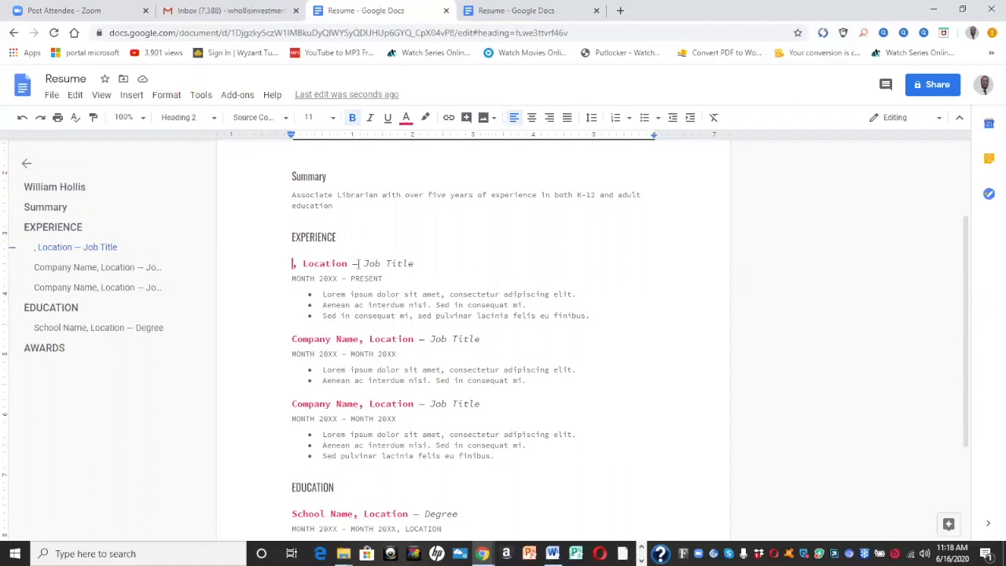
text(Mandel)
text( Public Lib)
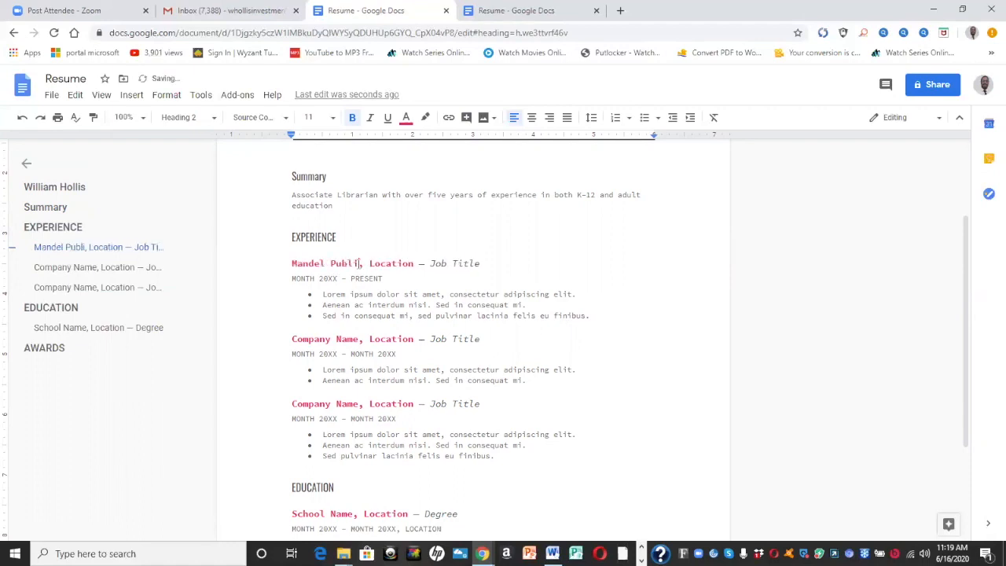
text(raryy)
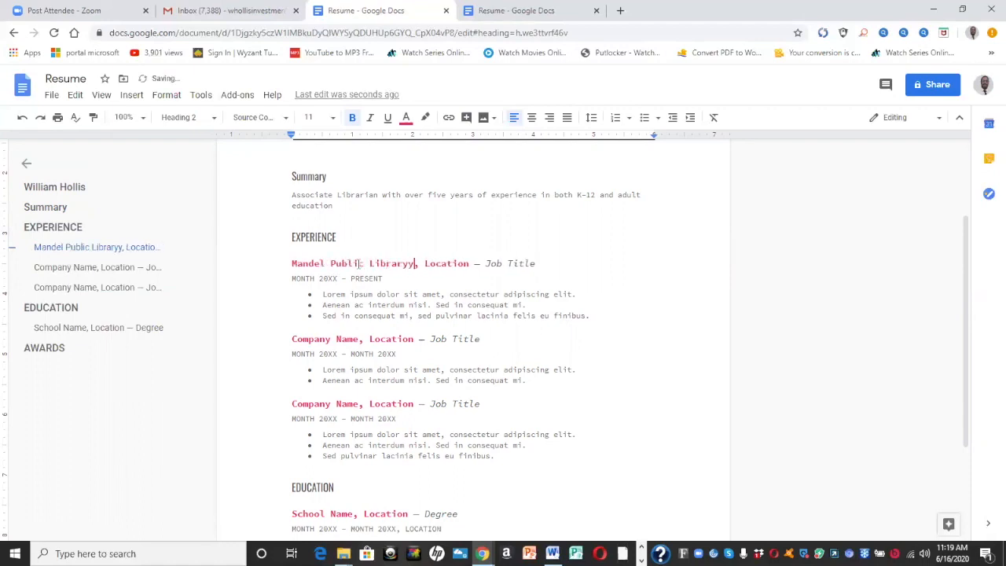
key(BackSpace)
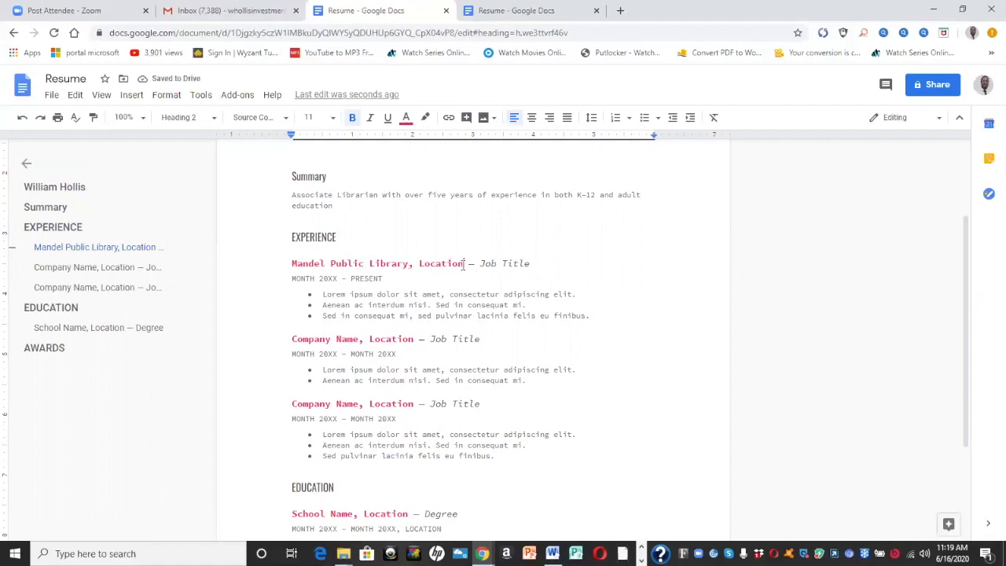
key(BackSpace)
key(BackSpace)
key(BackSpace)
key(BackSpace)
key(BackSpace)
key(BackSpace)
key(BackSpace)
key(BackSpace)
text(West Palm Beach)
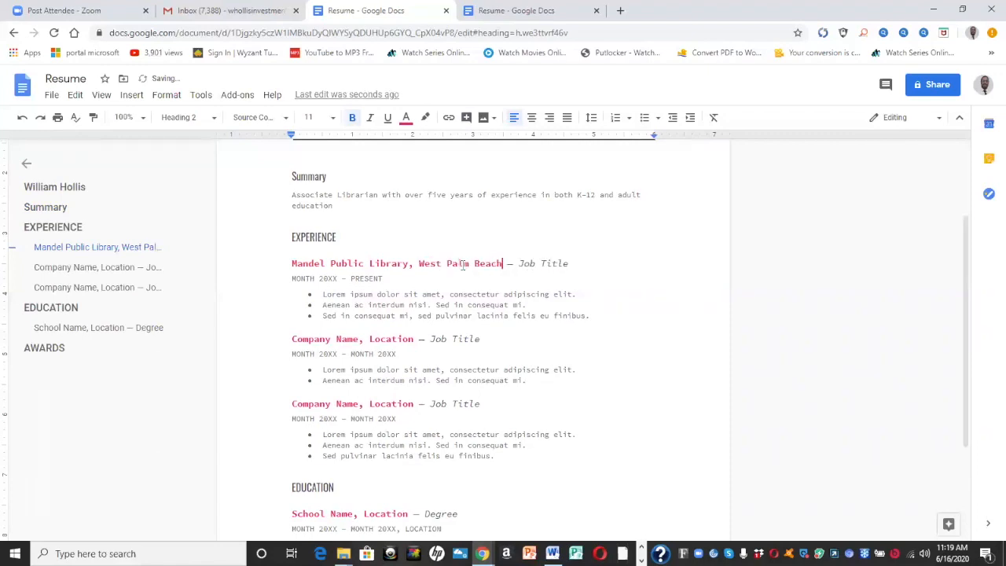
text(, FL)
Set the first job title to Associate Librarian
click(610, 261)
key(BackSpace)
key(BackSpace)
key(BackSpace)
key(BackSpace)
key(BackSpace)
key(BackSpace)
key(BackSpace)
key(BackSpace)
key(BackSpace)
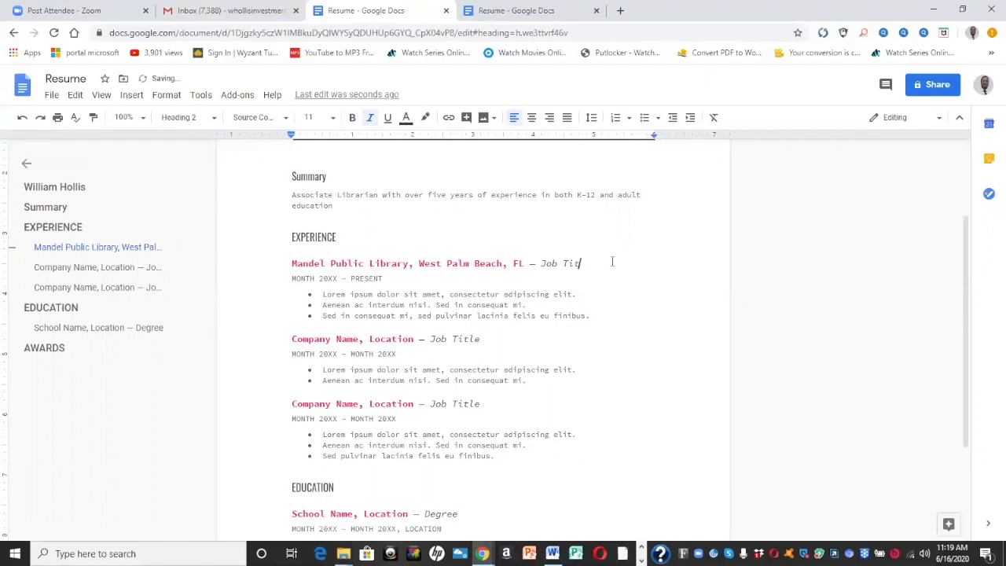
text(ach, FL — Associate Libraria)
key(BackSpace)
key(BackSpace)
text(ian)
Change the Mandel job's start date to January, 2017
click(314, 281)
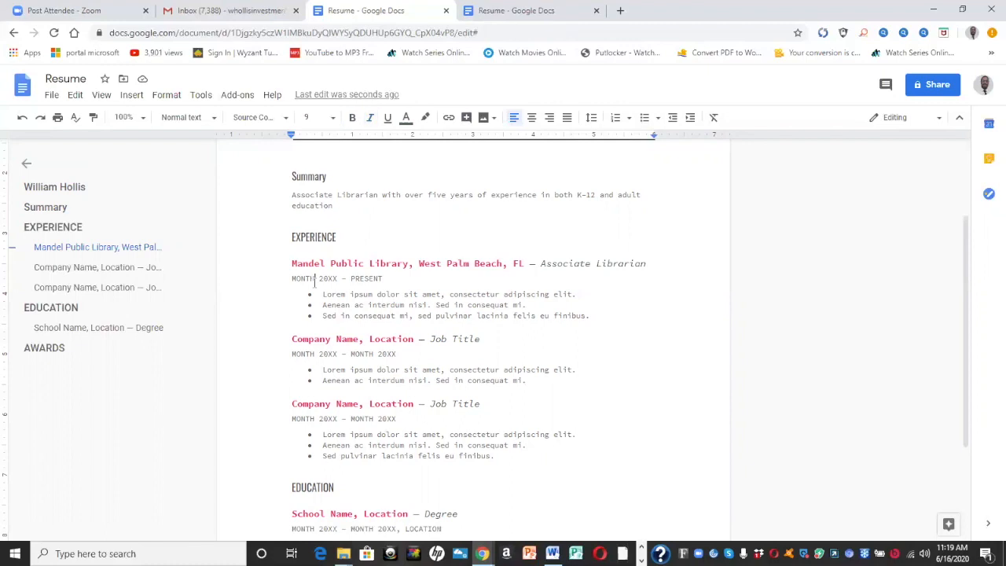
key(BackSpace)
key(BackSpace)
key(BackSpace)
key(BackSpace)
key(BackSpace)
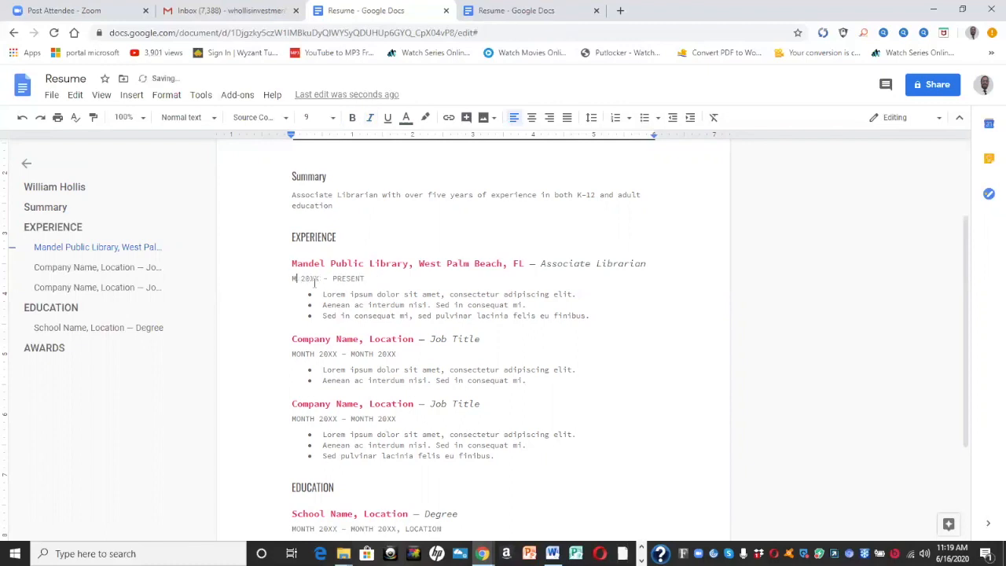
text(January,)
key(BackSpace)
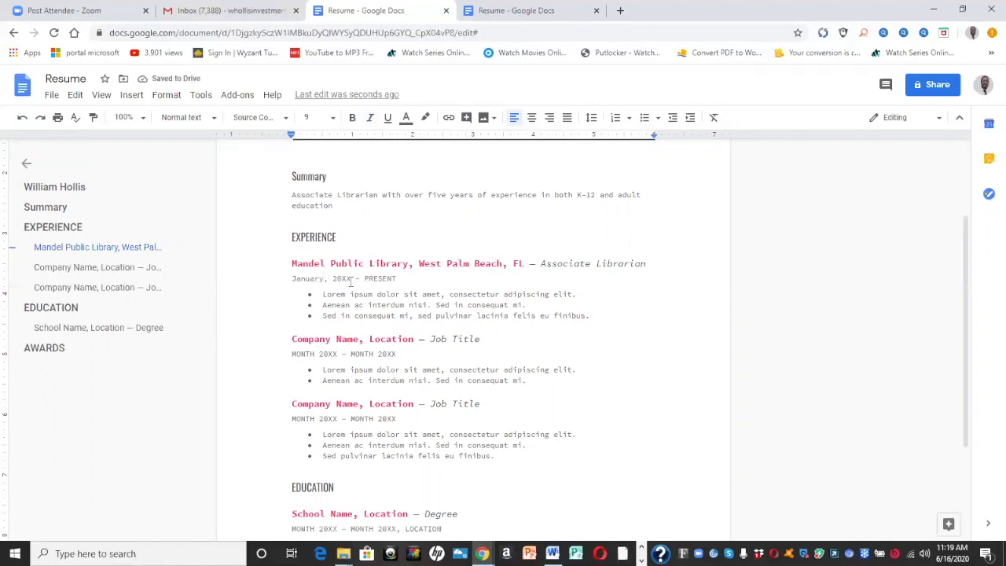
key(BackSpace)
key(BackSpace)
text(17)
Make the first bullet read 'Provide adult education and employment services'
click(583, 296)
key(BackSpace)
key(BackSpace)
key(BackSpace)
key(BackSpace)
key(BackSpace)
key(BackSpace)
key(BackSpace)
key(BackSpace)
key(BackSpace)
key(BackSpace)
key(BackSpace)
key(BackSpace)
key(BackSpace)
key(BackSpace)
key(BackSpace)
key(BackSpace)
key(BackSpace)
key(BackSpace)
key(BackSpace)
key(BackSpace)
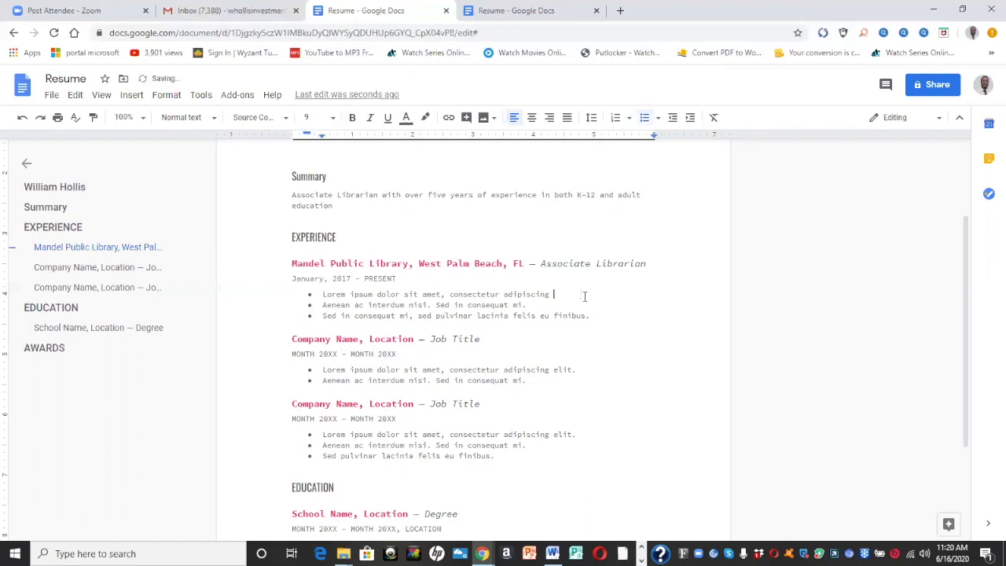
key(BackSpace)
key(BackSpace)
key(BackSpace)
key(BackSpace)
key(BackSpace)
key(BackSpace)
key(BackSpace)
key(BackSpace)
key(BackSpace)
key(BackSpace)
key(BackSpace)
key(BackSpace)
key(BackSpace)
key(BackSpace)
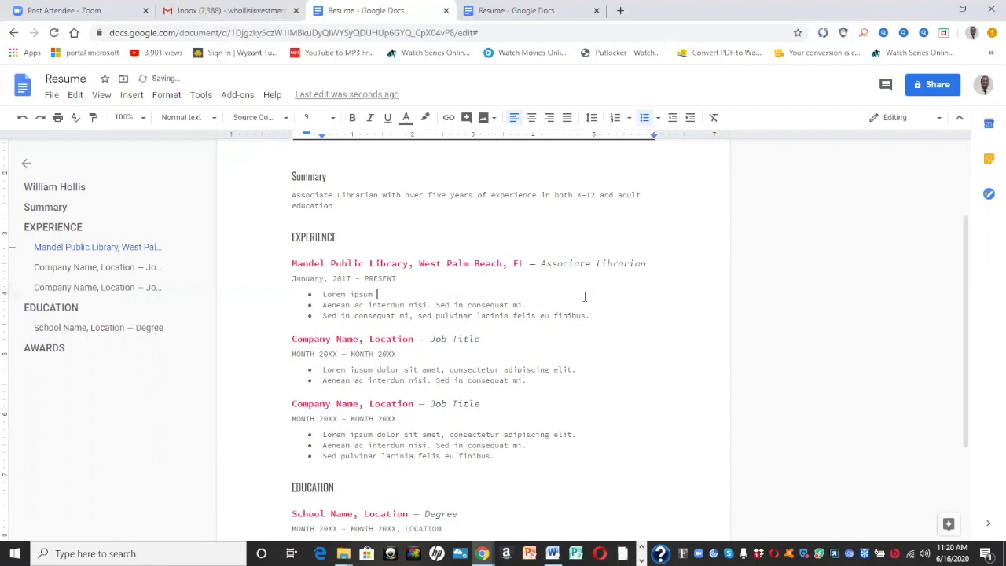
key(BackSpace)
key(BackSpace)
key(BackSpace)
key(BackSpace)
key(BackSpace)
key(BackSpace)
key(BackSpace)
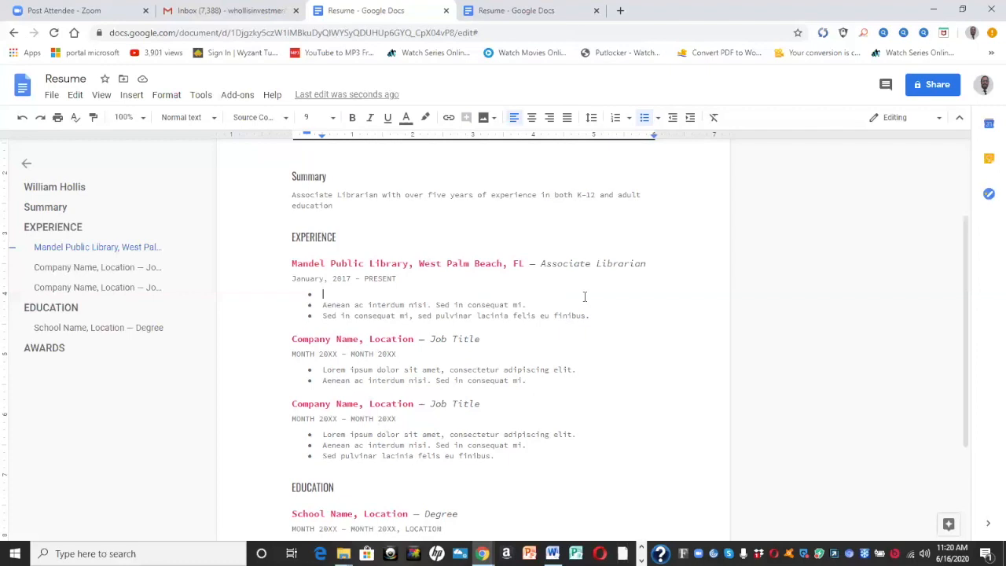
text(Provide tutoring and ment)
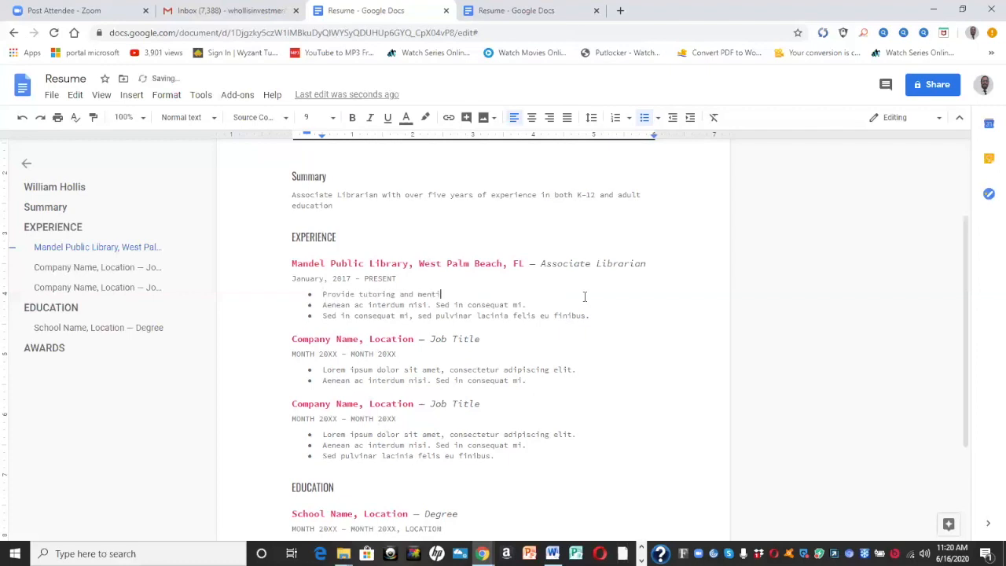
key(BackSpace)
key(BackSpace)
key(BackSpace)
key(BackSpace)
key(BackSpace)
key(BackSpace)
key(BackSpace)
key(BackSpace)
key(BackSpace)
key(BackSpace)
key(BackSpace)
key(BackSpace)
key(BackSpace)
key(BackSpace)
key(BackSpace)
key(BackSpace)
key(BackSpace)
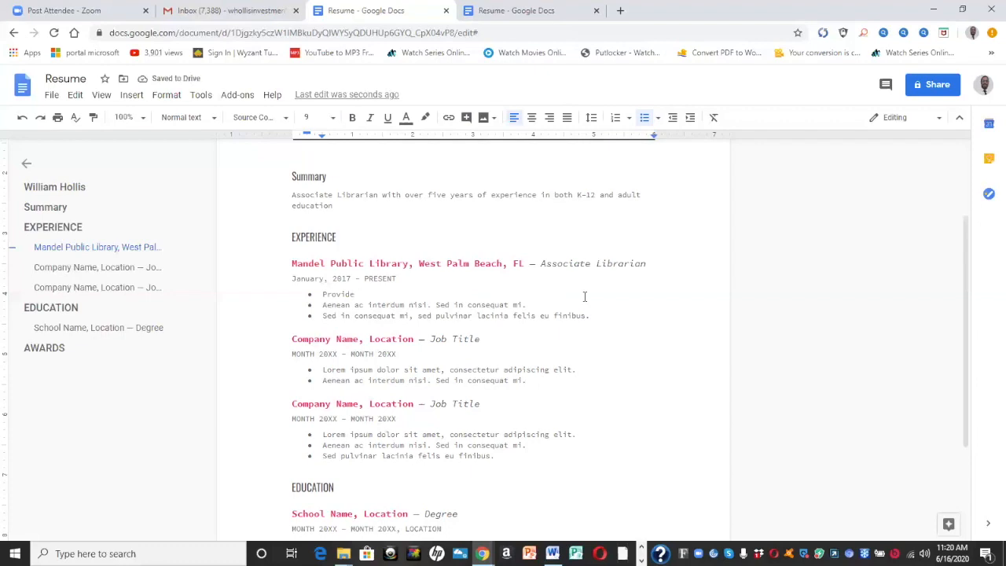
text(audi)
key(BackSpace)
key(BackSpace)
key(BackSpace)
text(dult education and )
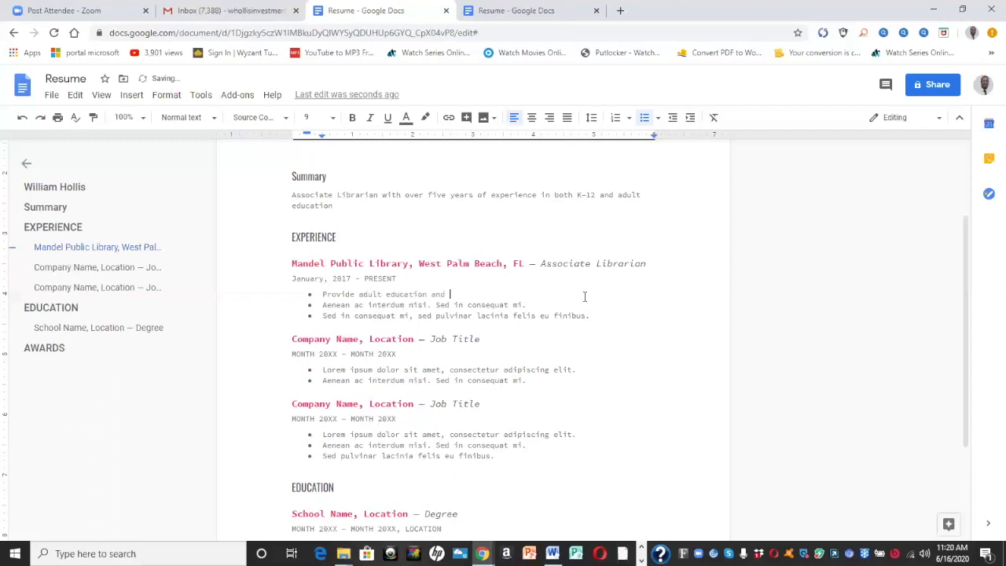
text(employment services)
Begin clearing the second bullet's lorem ipsum text
click(559, 317)
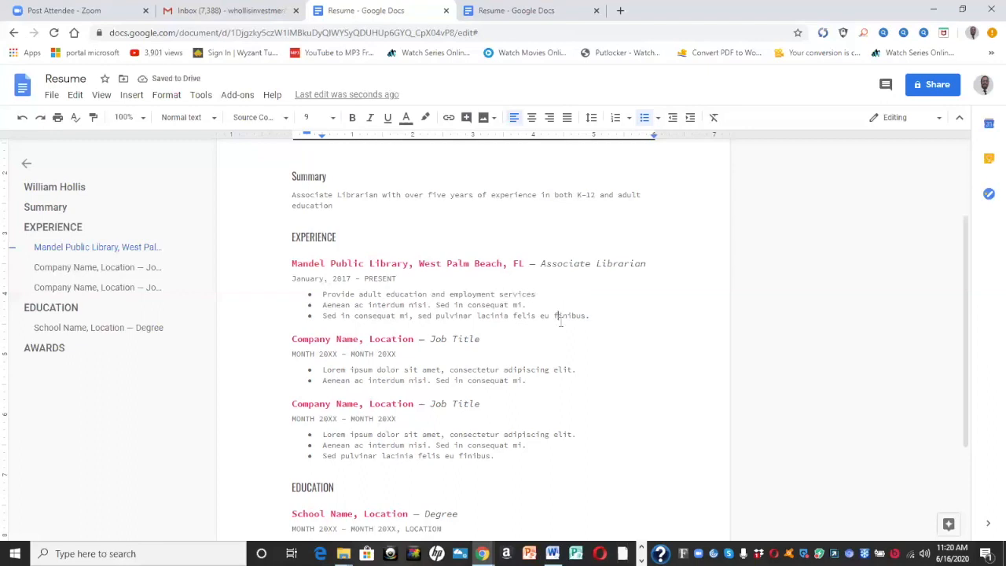
key(Down)
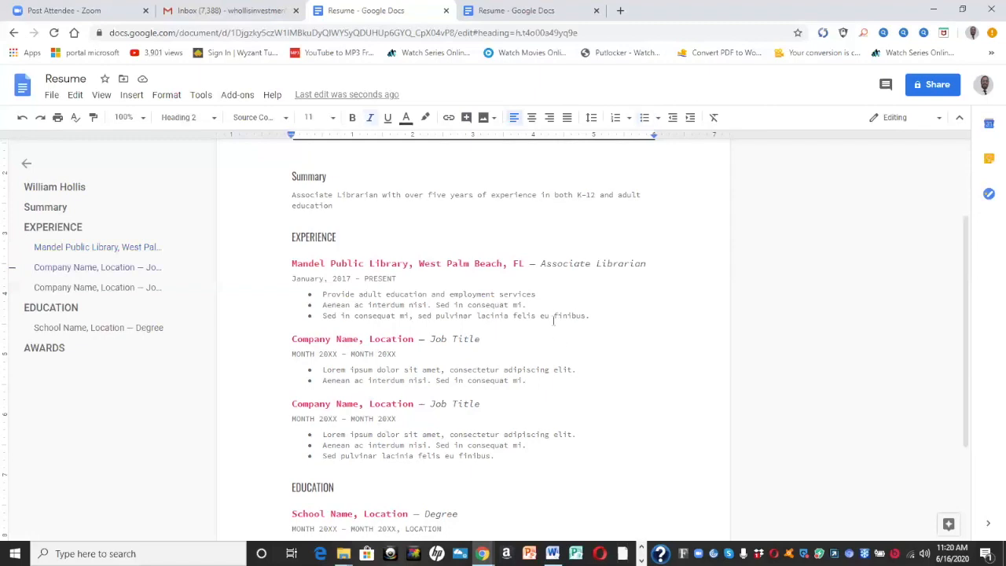
click(542, 305)
key(BackSpace)
key(BackSpace)
key(BackSpace)
key(BackSpace)
key(BackSpace)
key(BackSpace)
key(BackSpace)
key(BackSpace)
key(BackSpace)
key(BackSpace)
key(BackSpace)
key(BackSpace)
key(BackSpace)
key(BackSpace)
key(BackSpace)
key(BackSpace)
key(BackSpace)
key(BackSpace)
key(BackSpace)
key(BackSpace)
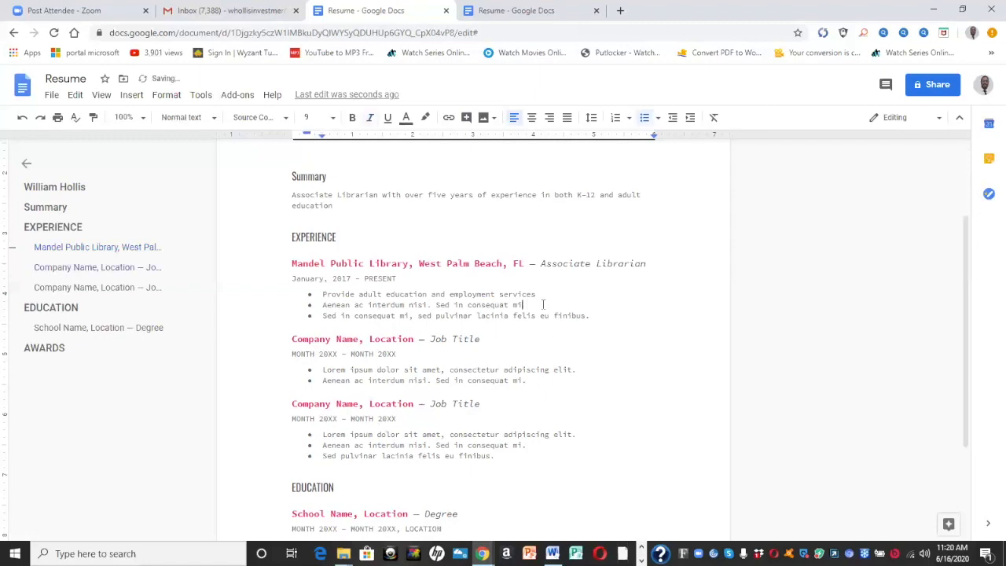
Fill the second and third bullets with 'Develop curriculum for classes' and 'Provide customer service as needed'
key(BackSpace)
key(BackSpace)
key(BackSpace)
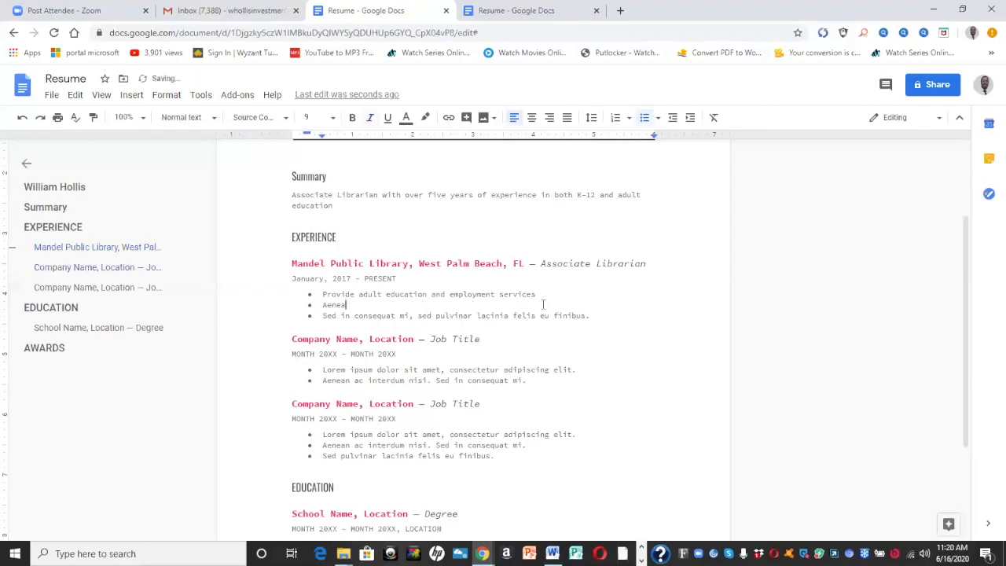
key(BackSpace)
key(BackSpace)
key(BackSpace)
key(BackSpace)
key(BackSpace)
text(Develop curriu)
text(ulum for classes)
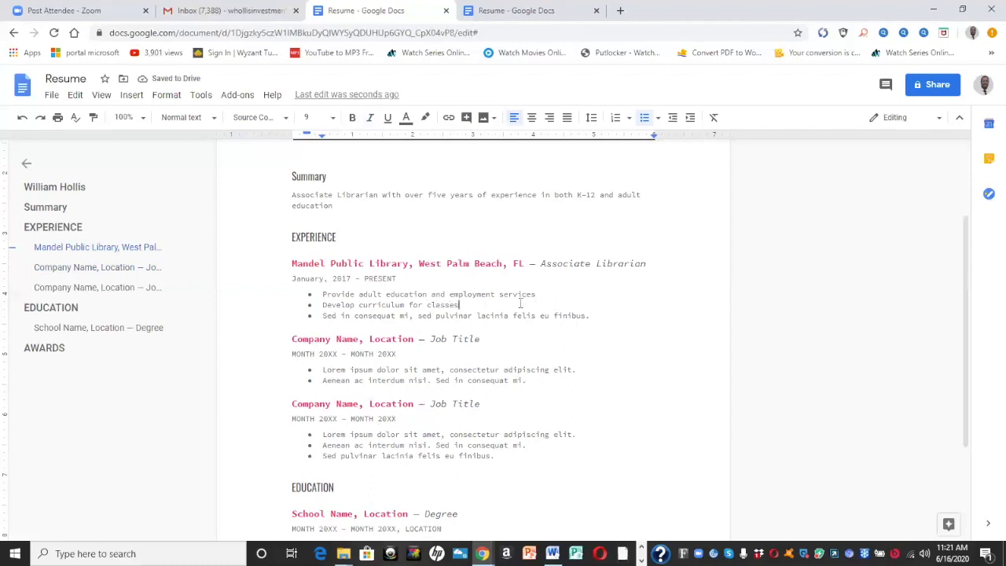
click(595, 318)
key(BackSpace)
key(BackSpace)
key(BackSpace)
key(BackSpace)
key(BackSpace)
key(BackSpace)
key(BackSpace)
key(BackSpace)
key(BackSpace)
key(BackSpace)
key(BackSpace)
key(BackSpace)
key(BackSpace)
key(BackSpace)
key(BackSpace)
key(BackSpace)
key(BackSpace)
key(BackSpace)
key(BackSpace)
key(BackSpace)
key(BackSpace)
key(BackSpace)
key(BackSpace)
key(BackSpace)
key(BackSpace)
key(BackSpace)
key(BackSpace)
key(BackSpace)
key(BackSpace)
key(BackSpace)
key(BackSpace)
key(BackSpace)
key(BackSpace)
key(BackSpace)
key(BackSpace)
key(BackSpace)
key(BackSpace)
key(BackSpace)
key(BackSpace)
key(BackSpace)
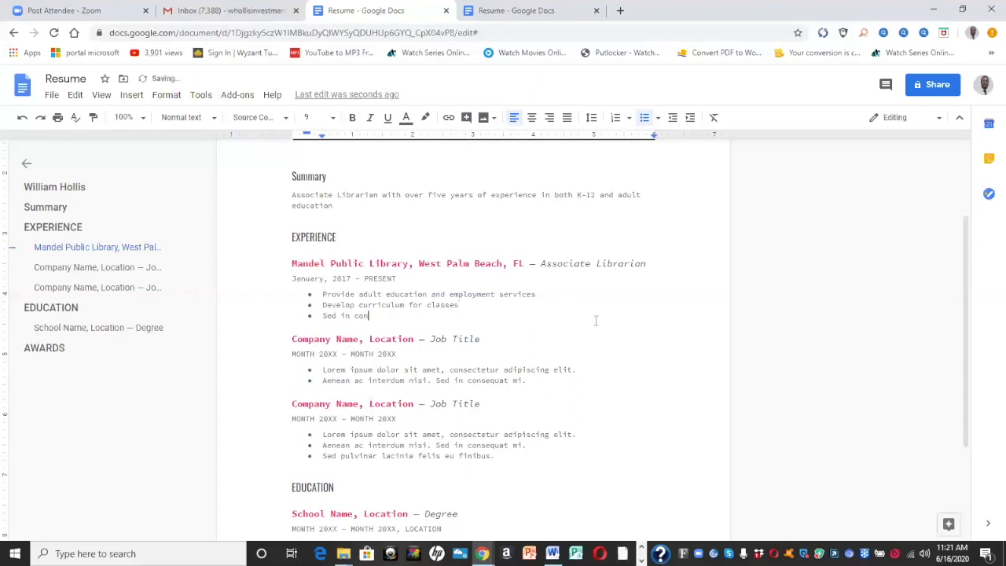
key(BackSpace)
key(BackSpace)
key(BackSpace)
text(Provide customer service as needed)
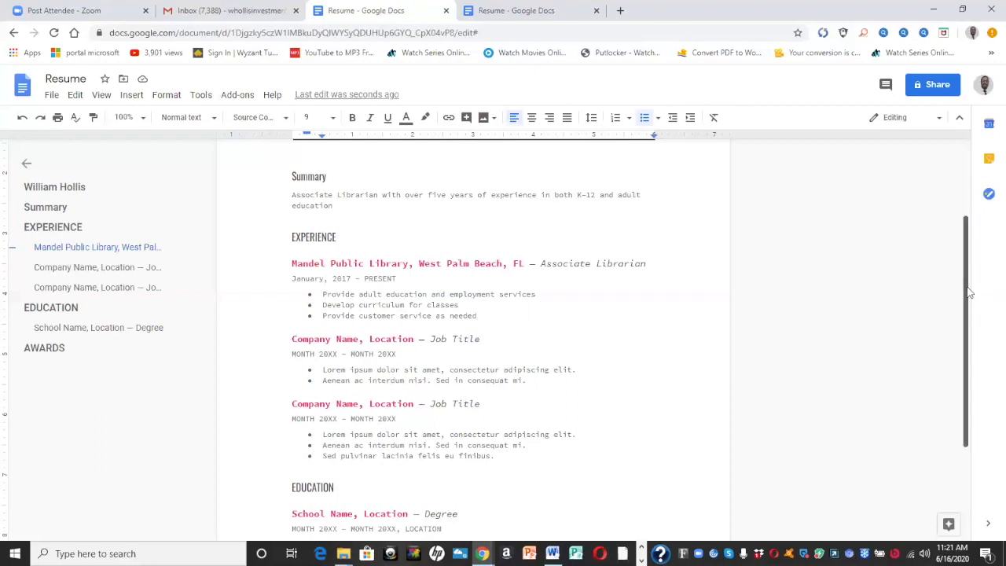
Replace the School Name placeholder with Broward College
drag(969, 289, 969, 296)
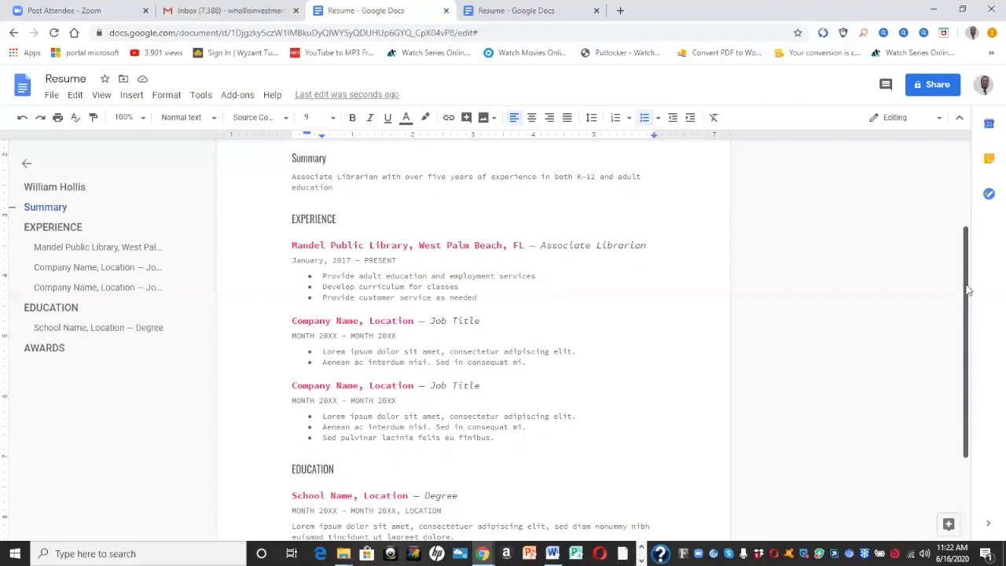
scroll(967, 295, down, 2)
scroll(977, 336, down, 3)
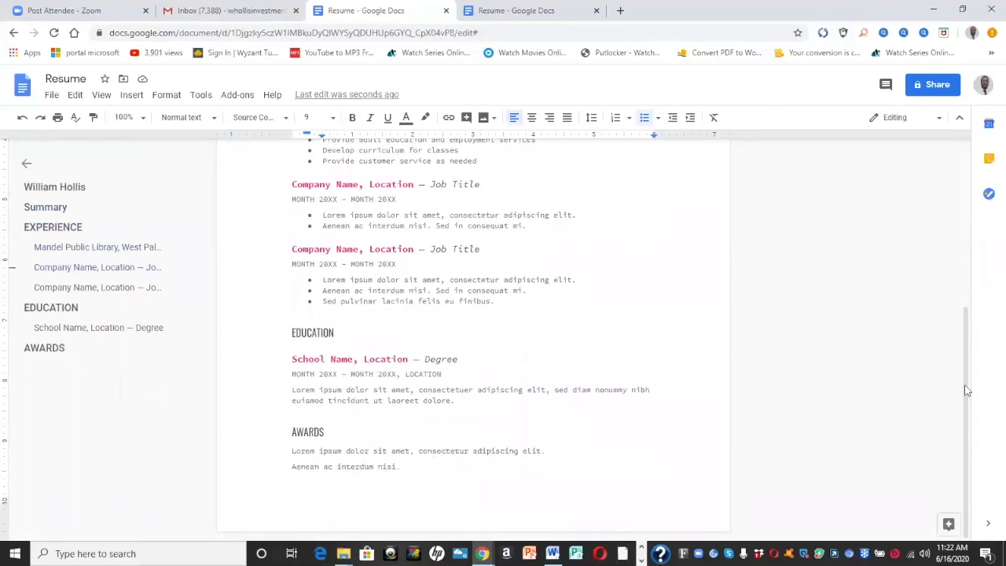
click(355, 359)
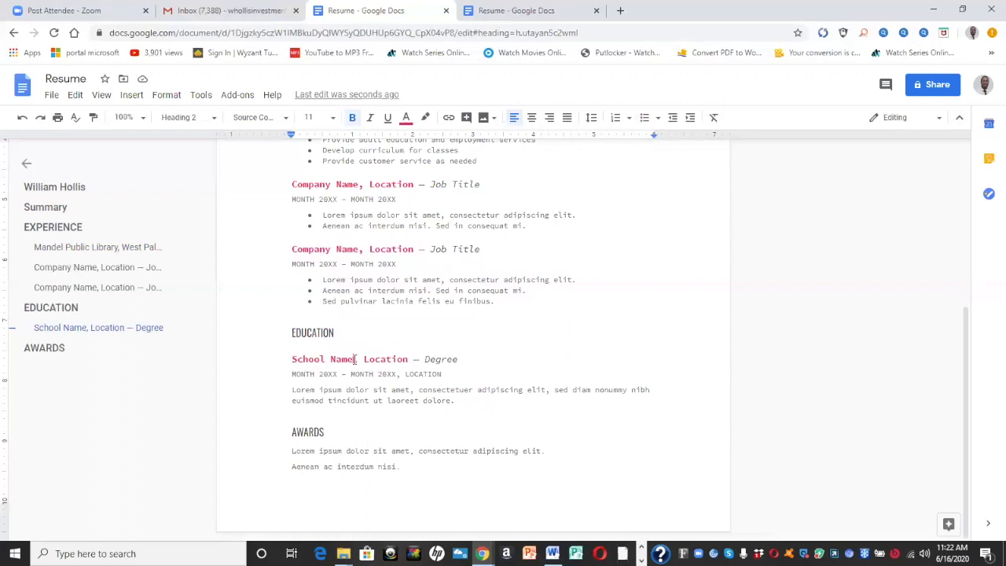
key(BackSpace)
key(BackSpace)
key(BackSpace)
key(BackSpace)
key(BackSpace)
key(BackSpace)
key(BackSpace)
key(BackSpace)
key(BackSpace)
key(BackSpace)
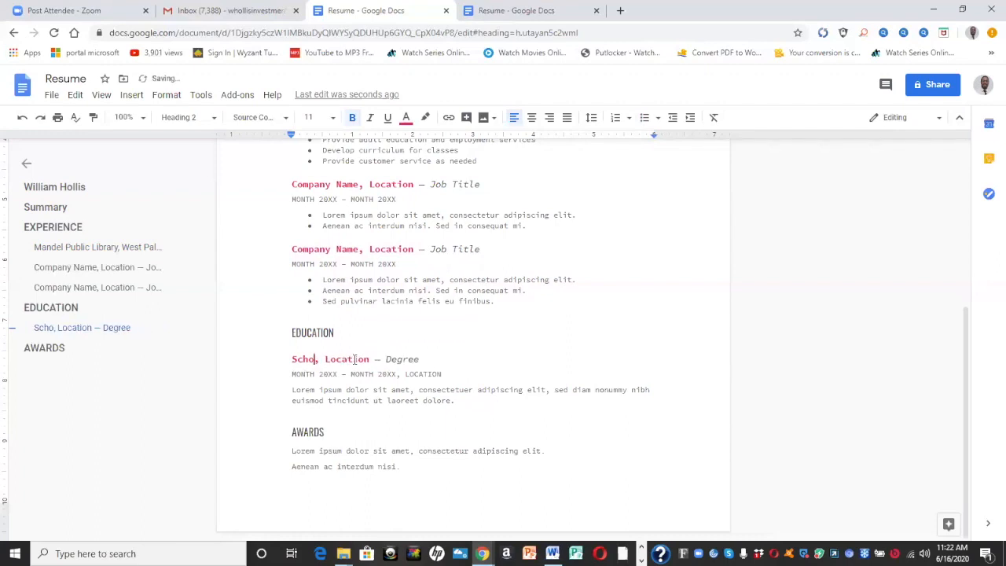
key(BackSpace)
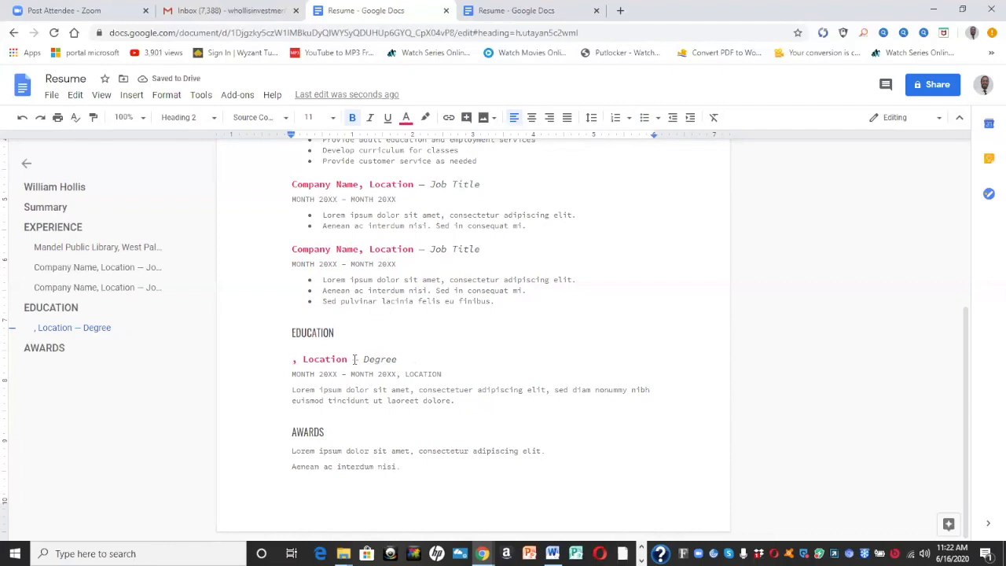
text(Broward Co)
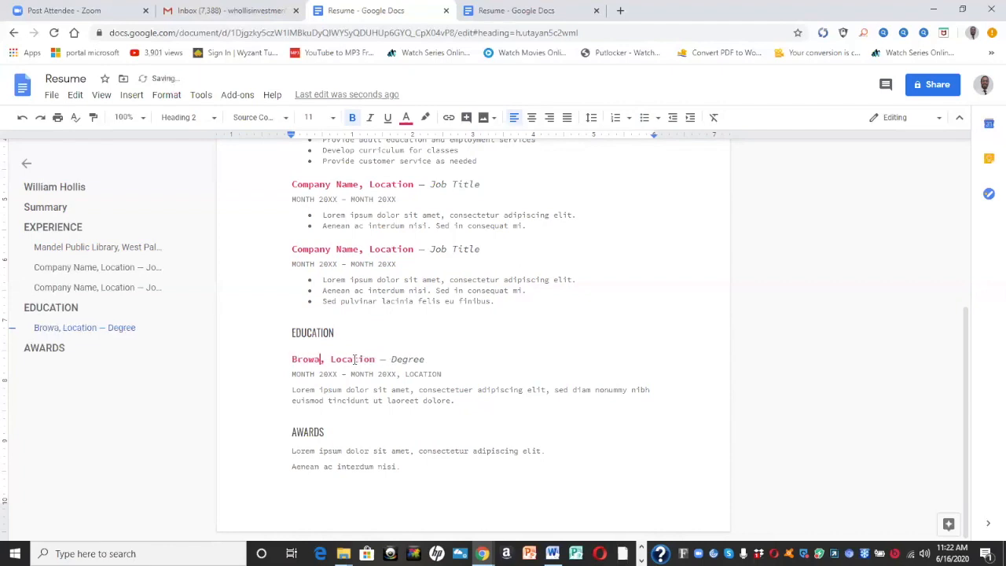
text(llee)
key(BackSpace)
text(ge)
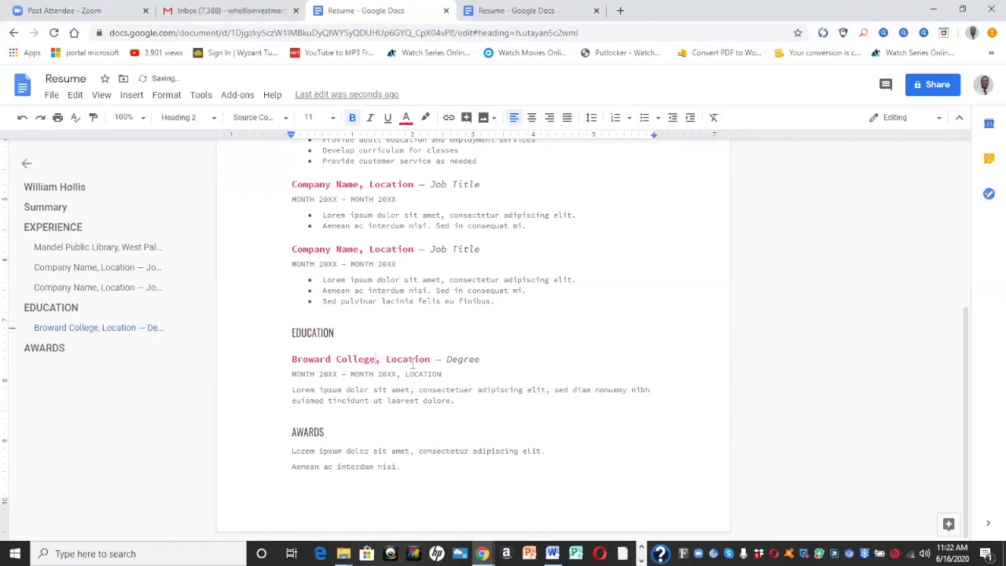
Set the school location to Ft. Lauderdale, FL and the degree to B.A.S in Supervision and Management
click(430, 360)
key(BackSpace)
key(BackSpace)
key(BackSpace)
key(BackSpace)
key(BackSpace)
key(BackSpace)
key(BackSpace)
key(BackSpace)
text(Ft. Lauderdale, FL)
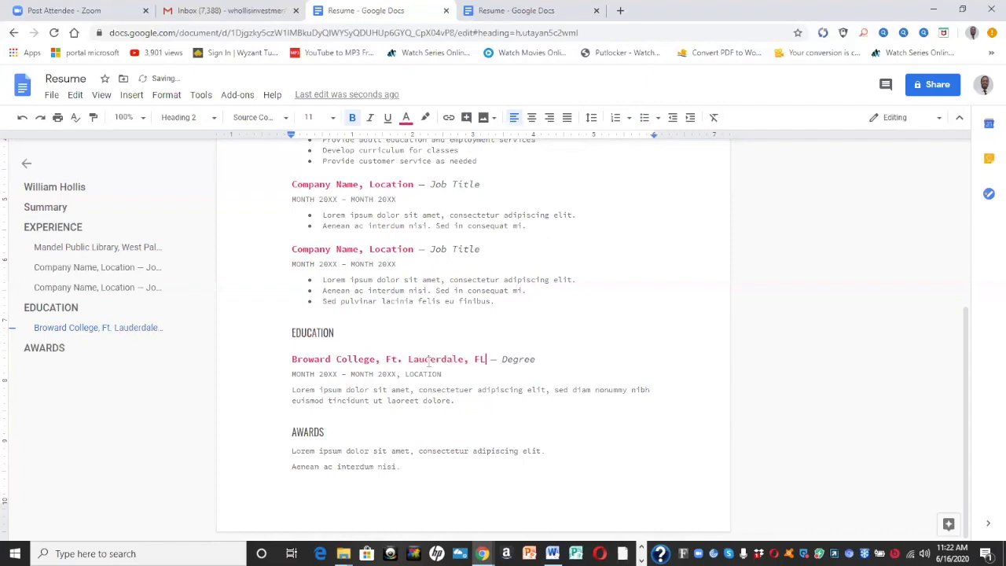
click(563, 363)
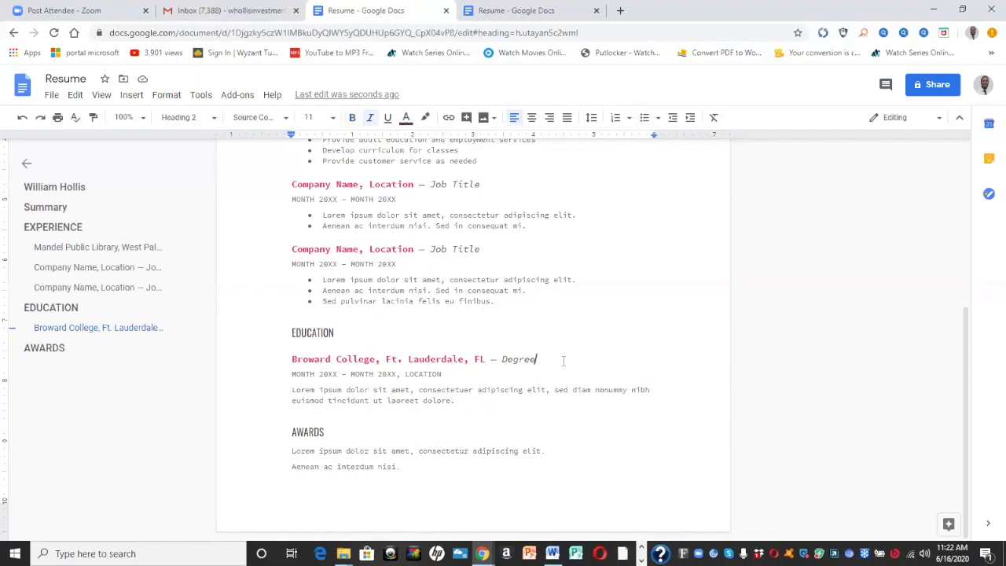
key(BackSpace)
key(BackSpace)
key(BackSpace)
key(BackSpace)
key(BackSpace)
key(BackSpace)
text(B.A.S)
text(in Supervision and Management)
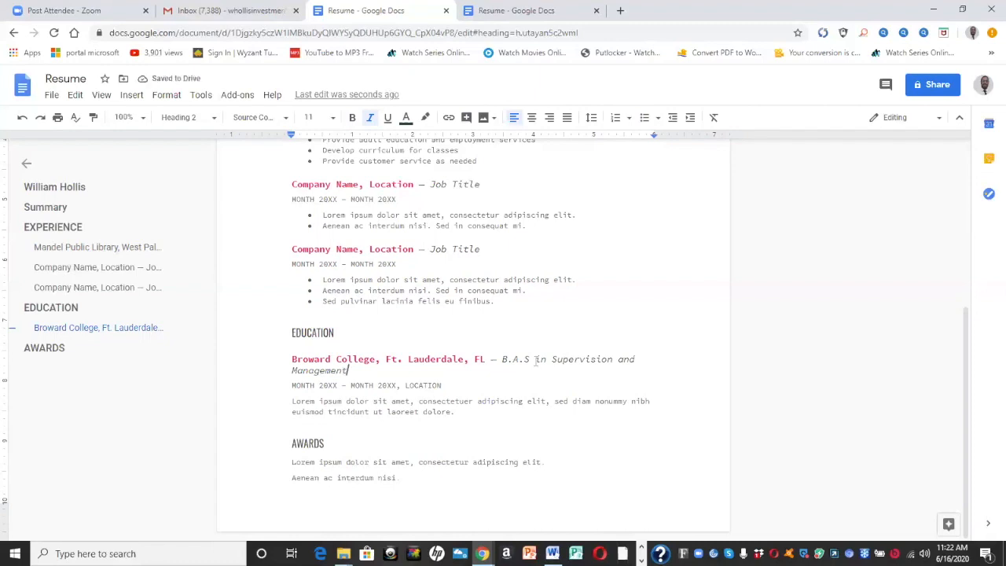
click(315, 386)
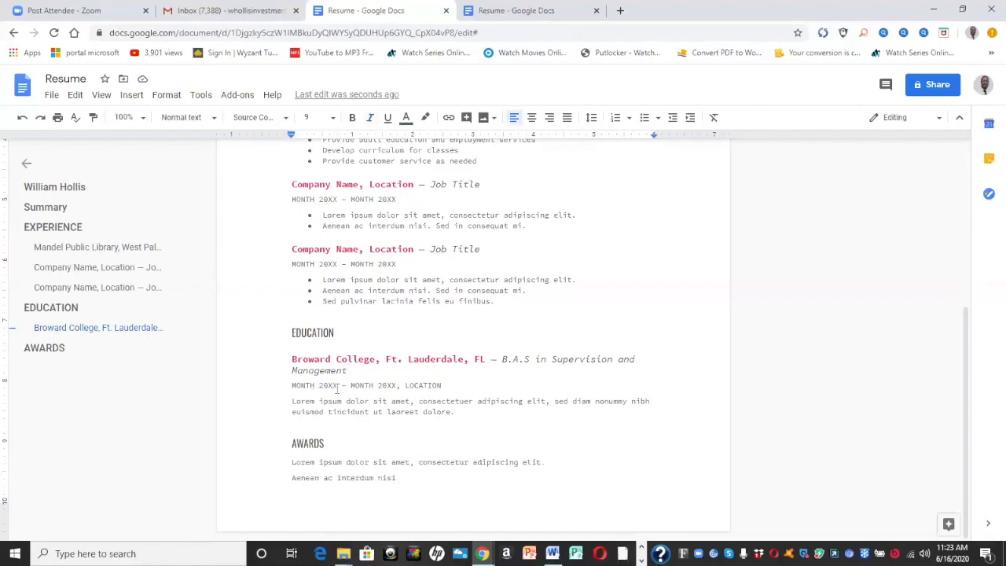
Replace the Broward College start-date placeholder with the year 2013
click(338, 385)
key(BackSpace)
key(BackSpace)
key(BackSpace)
key(BackSpace)
key(BackSpace)
key(BackSpace)
key(BackSpace)
key(BackSpace)
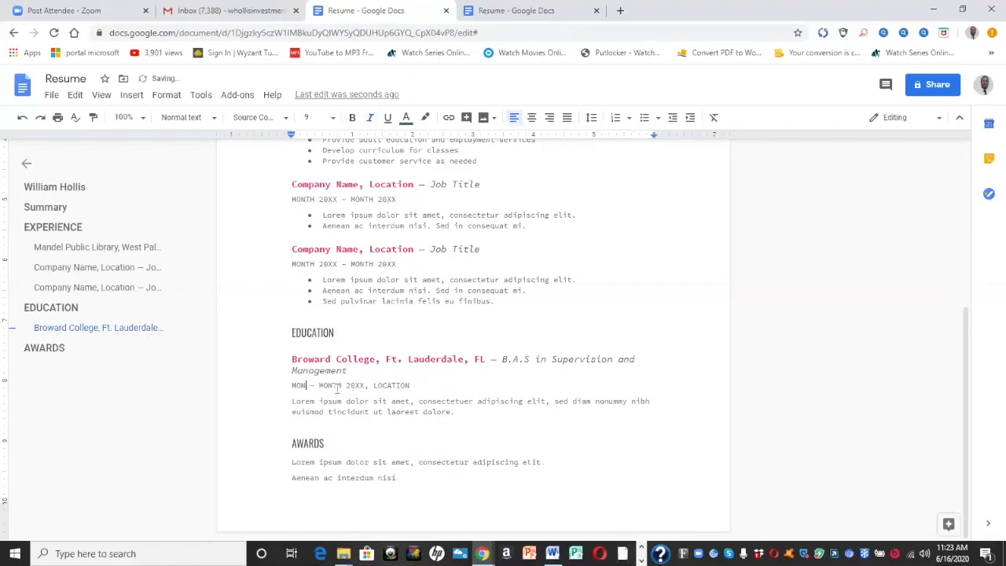
key(BackSpace)
key(BackSpace)
text(20)
text(3)
key(BackSpace)
text(13)
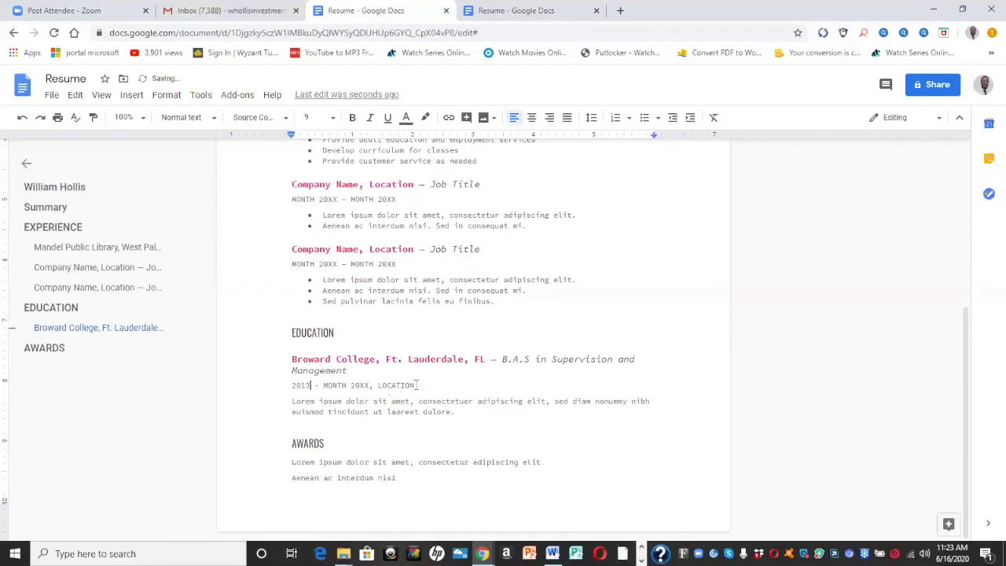
Replace the end-date placeholder with the end year and delete the placeholder description paragraph
click(418, 385)
key(BackSpace)
key(BackSpace)
key(BackSpace)
key(BackSpace)
key(BackSpace)
key(BackSpace)
key(BackSpace)
key(BackSpace)
key(BackSpace)
key(BackSpace)
key(BackSpace)
key(BackSpace)
key(BackSpace)
key(BackSpace)
key(BackSpace)
key(BackSpace)
key(BackSpace)
key(BackSpace)
key(BackSpace)
key(BackSpace)
text(2010)
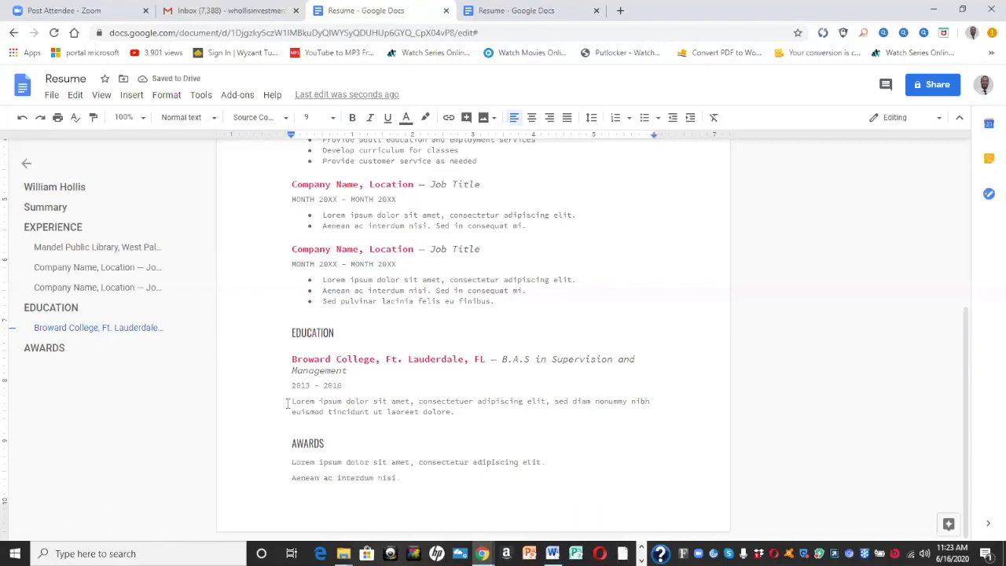
drag(292, 402, 462, 414)
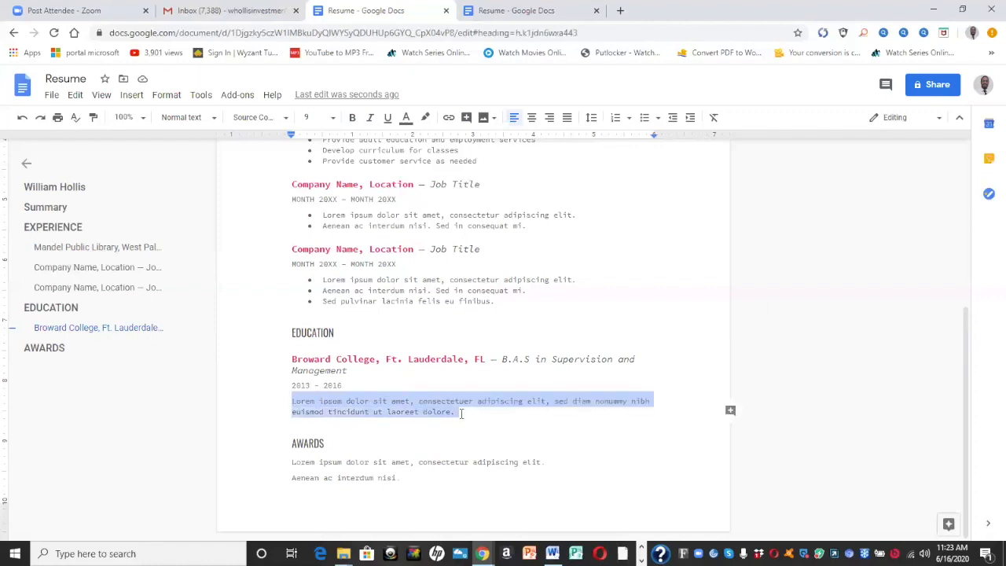
key(Delete)
key(Delete)
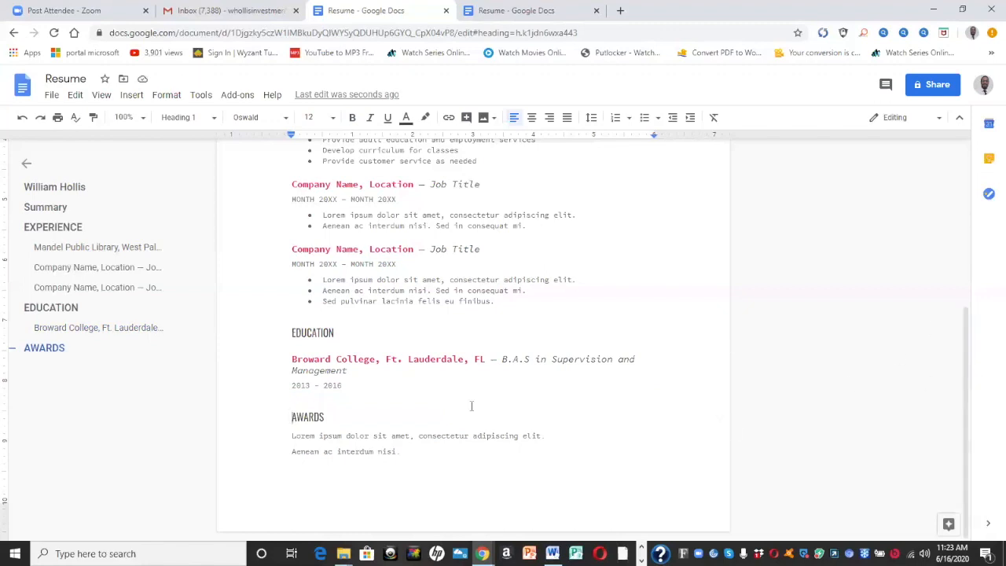
Rename the AWARDS heading to References and select the two placeholder lines beneath it
click(420, 417)
key(BackSpace)
key(BackSpace)
key(BackSpace)
key(BackSpace)
key(BackSpace)
key(BackSpace)
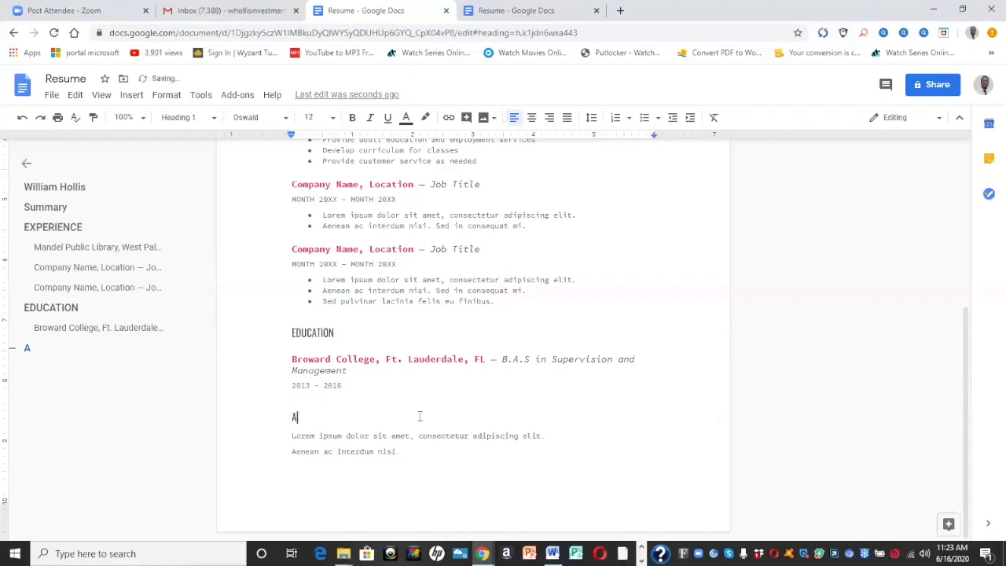
text(Reffere)
key(BackSpace)
key(BackSpace)
key(BackSpace)
key(BackSpace)
text(erence)
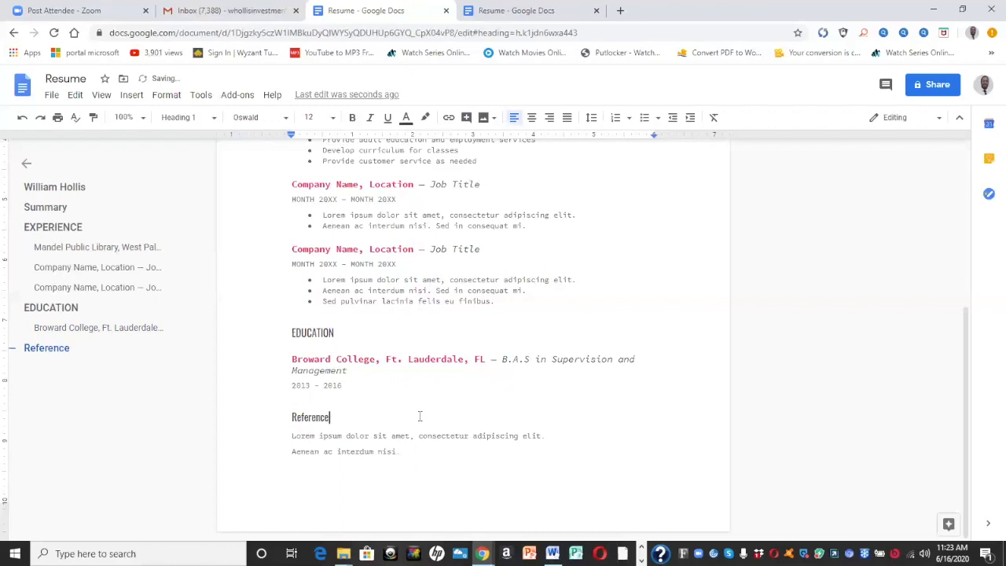
text(s)
drag(292, 437, 422, 464)
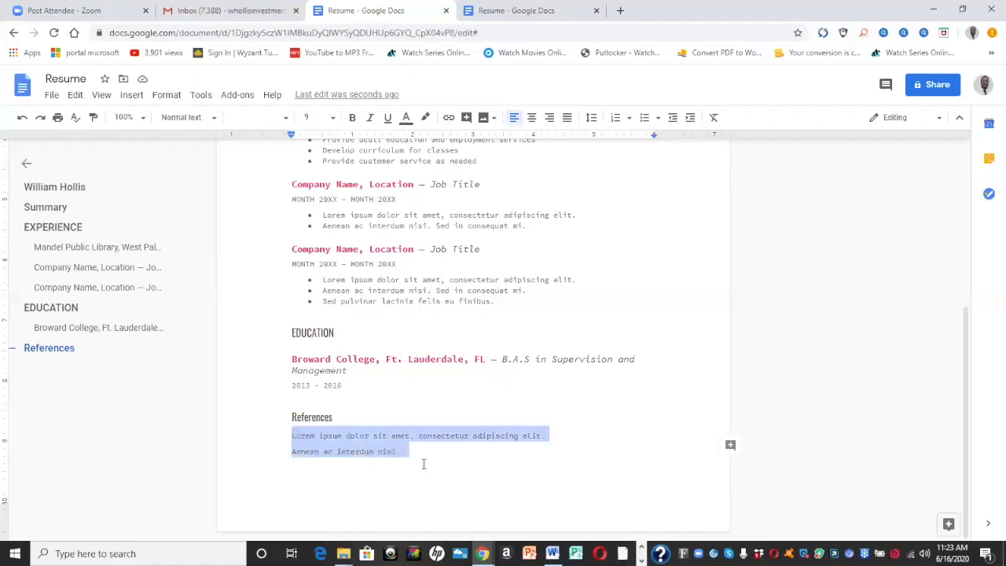
Replace the References placeholder lines with the reference's name and role as former supervisor
key(BackSpace)
text(John Smith)
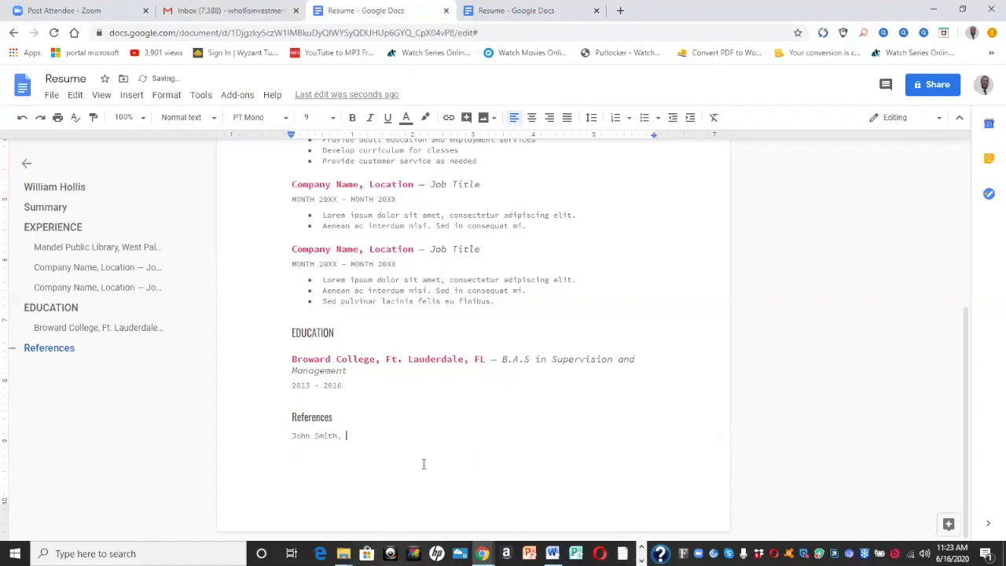
text(, Former)
text(supervision)
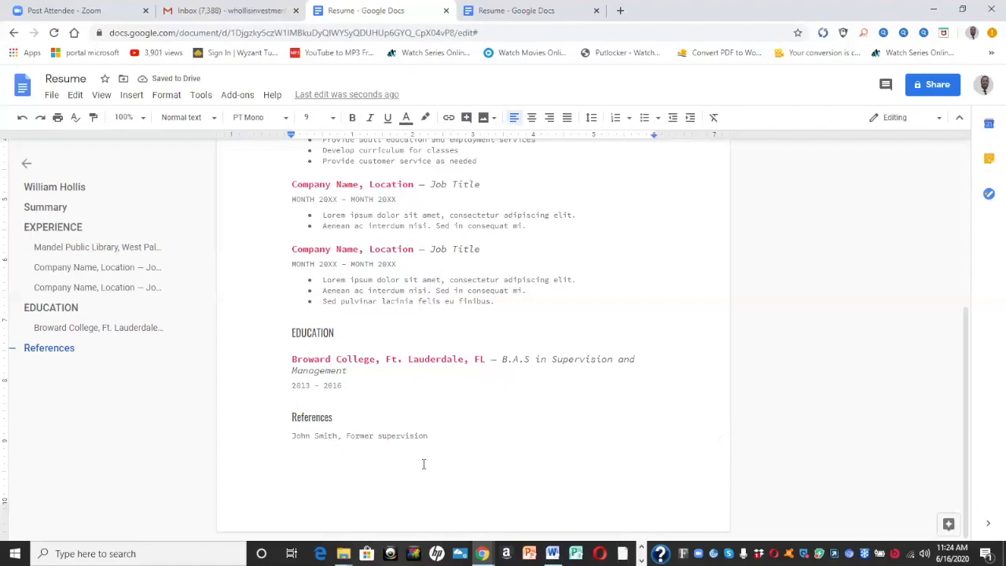
key(Return)
Add the reference's phone number and e-mail address on separate lines below
text(123-456-)
text(7890)
key(Return)
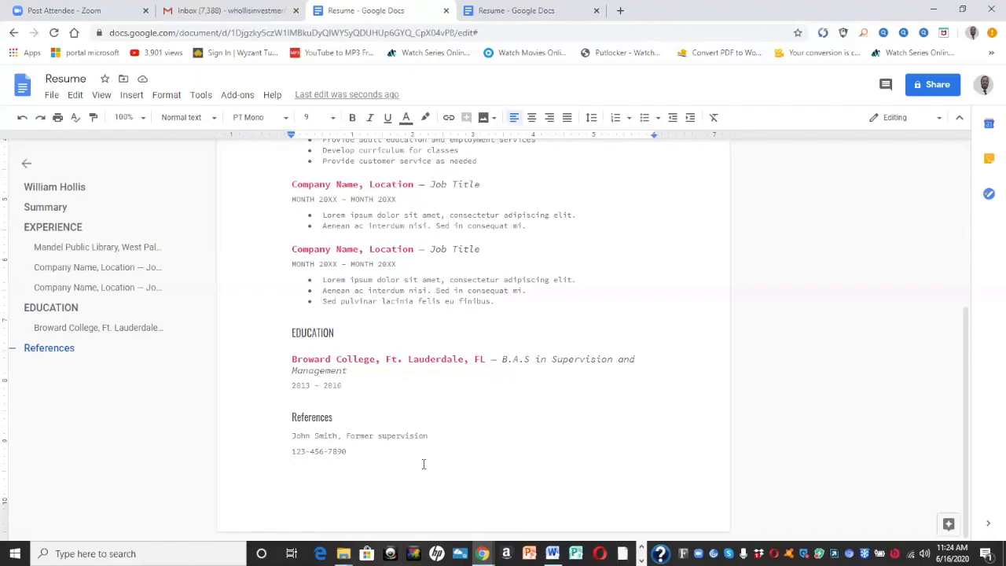
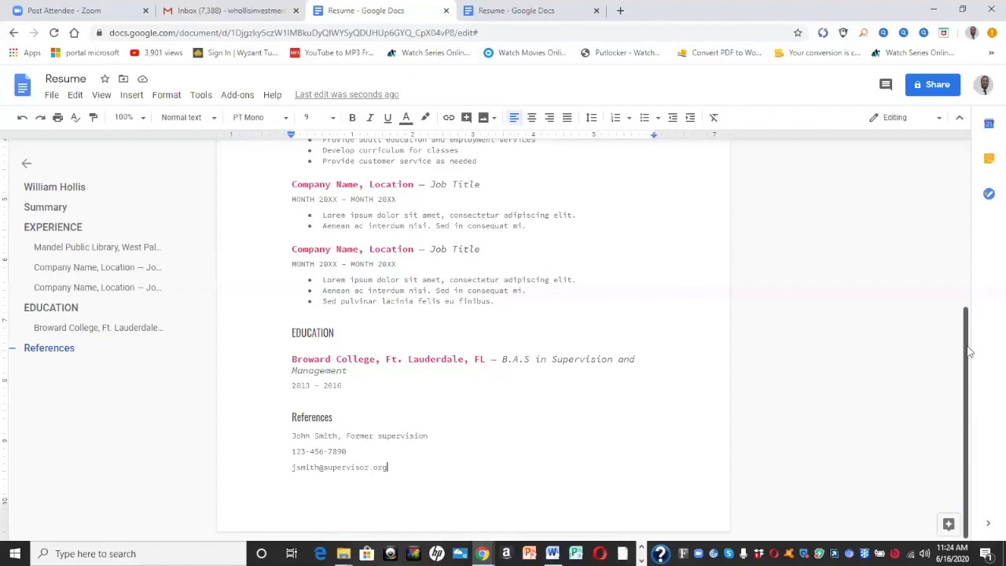
scroll(960, 236, up, 5)
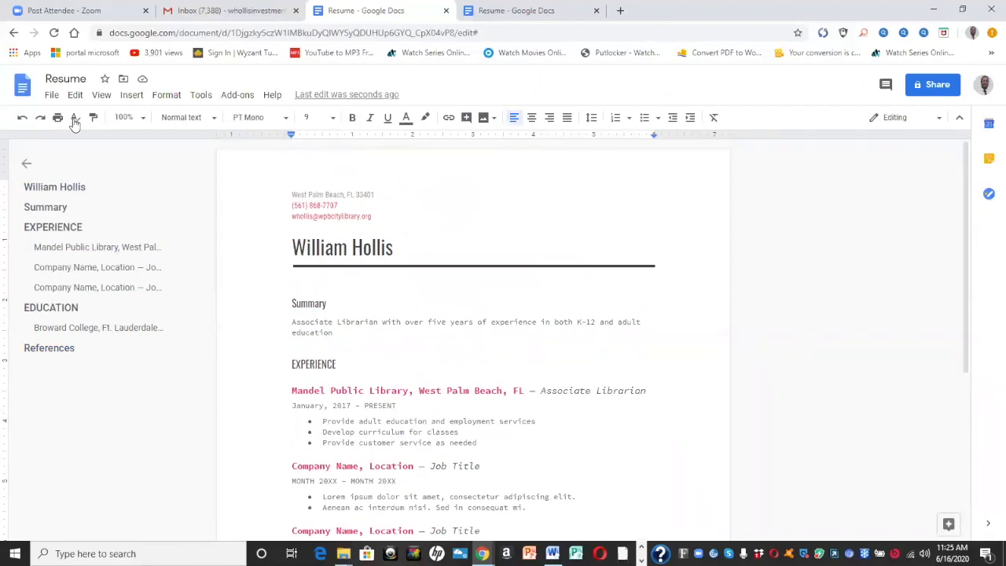
Download the resume as a Microsoft Word (.docx) file
click(52, 98)
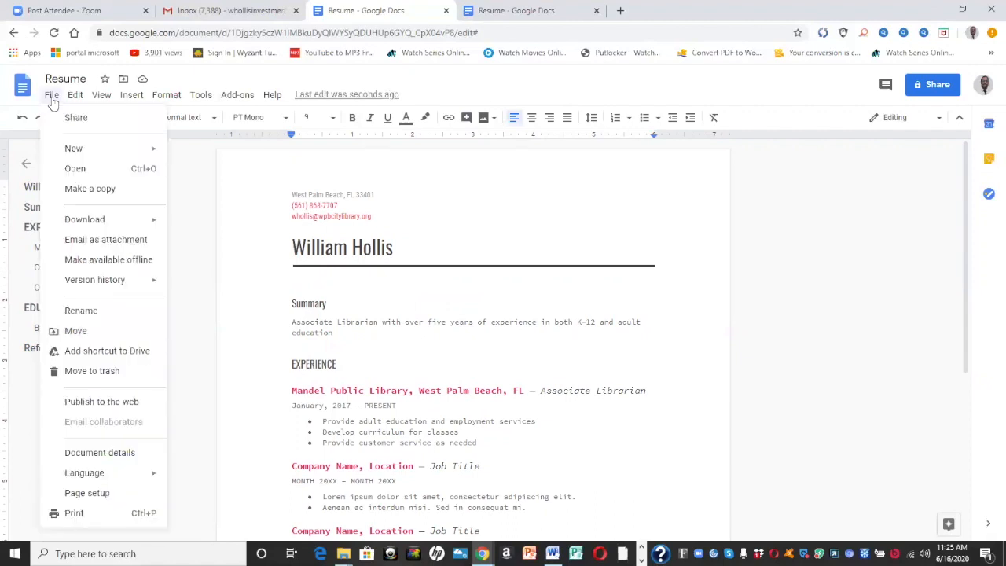
mouse_move(117, 222)
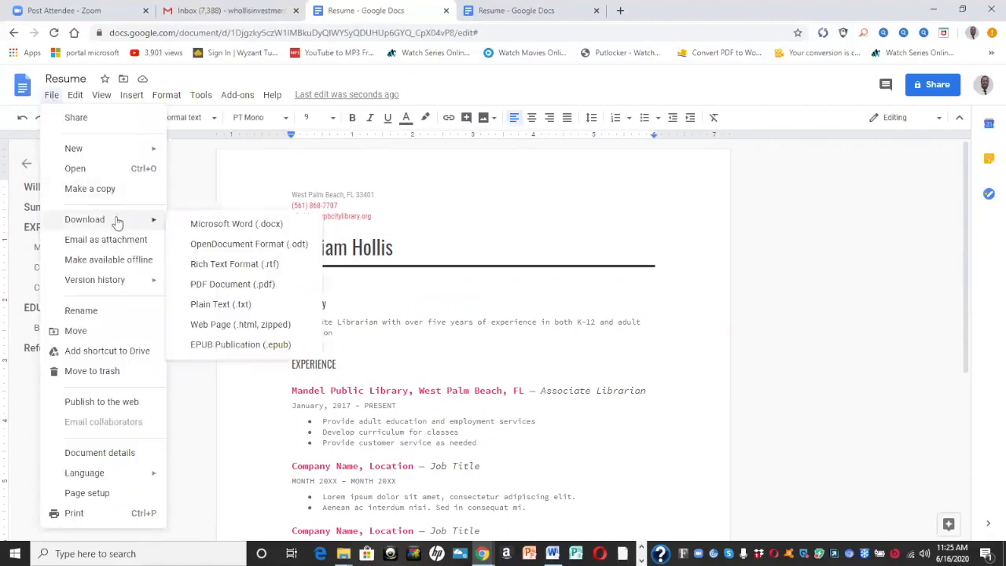
click(211, 227)
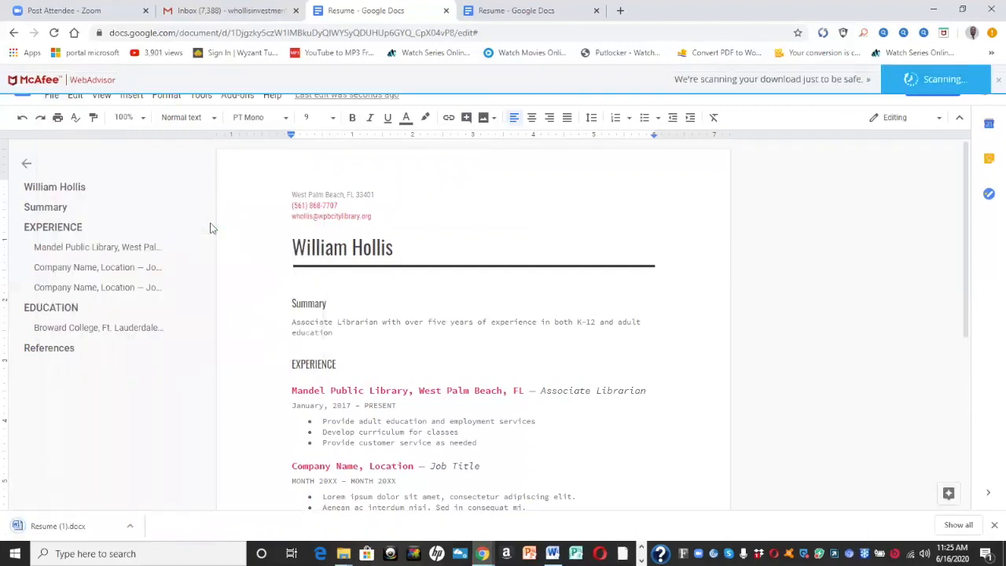
Open Resume (1).docx in Word with editing enabled, then minimize Word
click(36, 527)
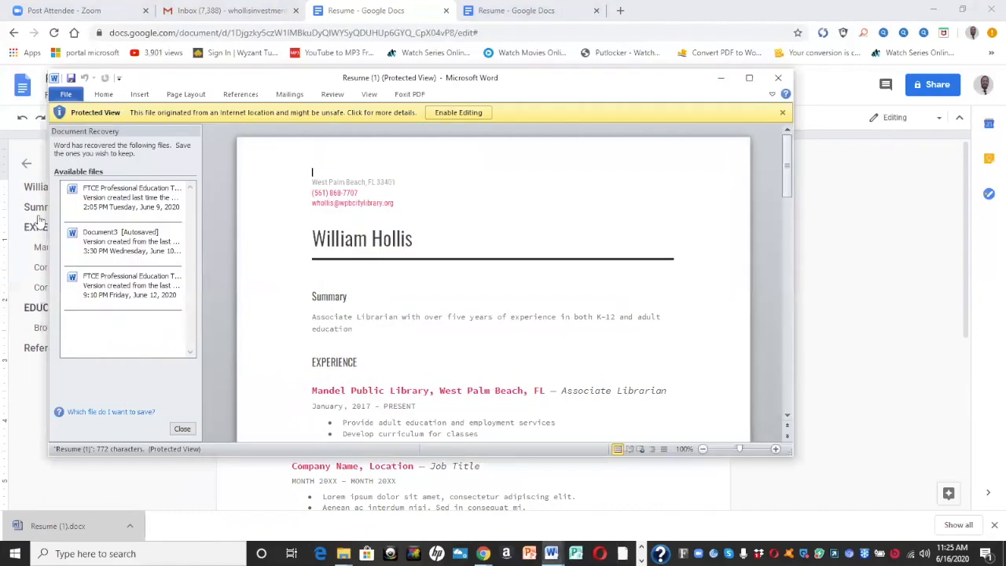
click(464, 112)
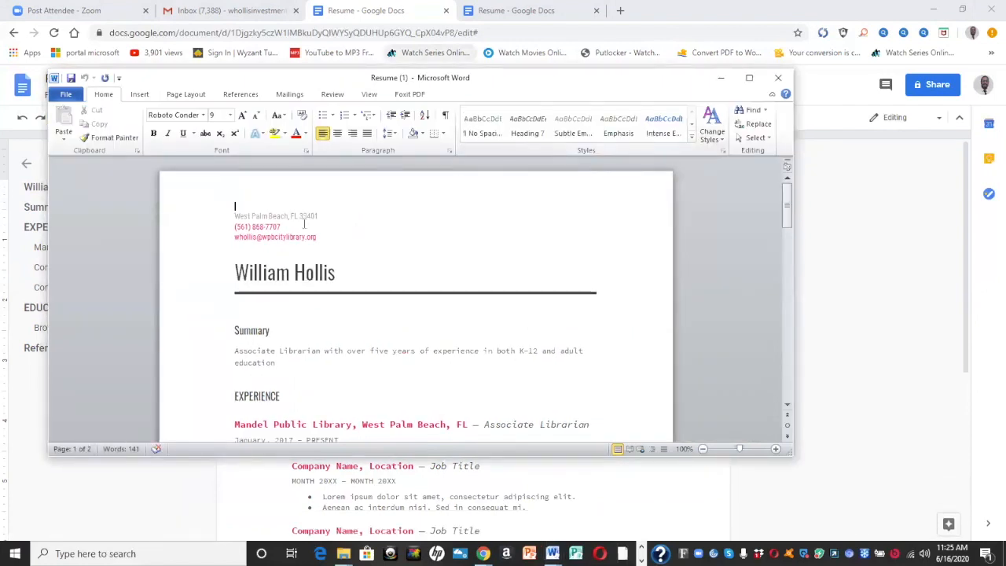
click(726, 80)
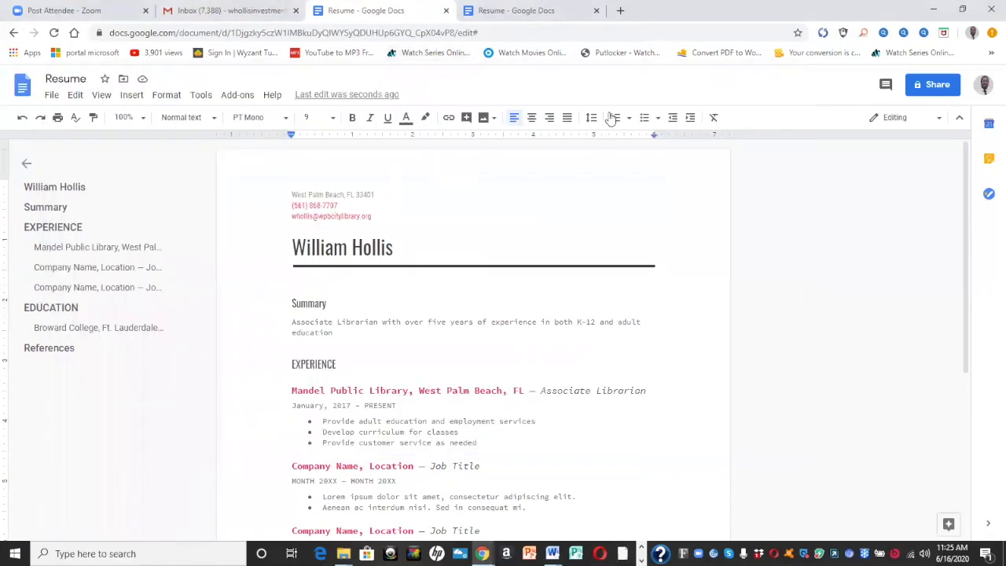
click(928, 84)
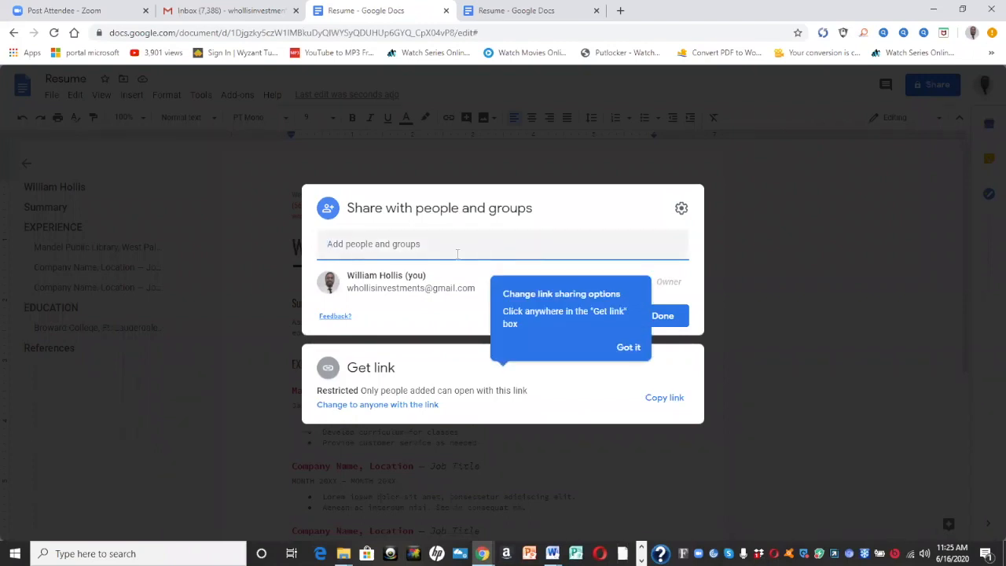
click(664, 319)
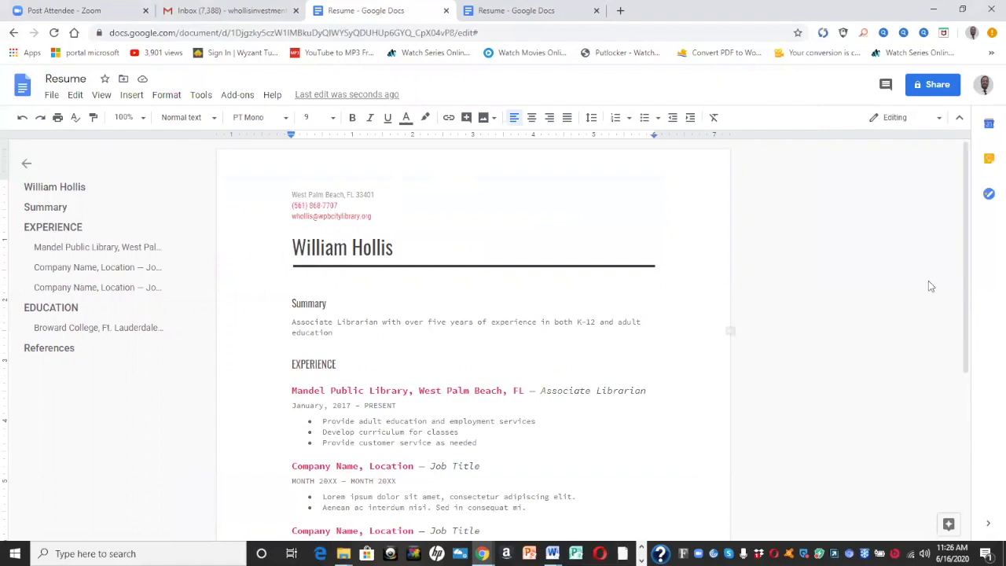
drag(967, 221, 989, 214)
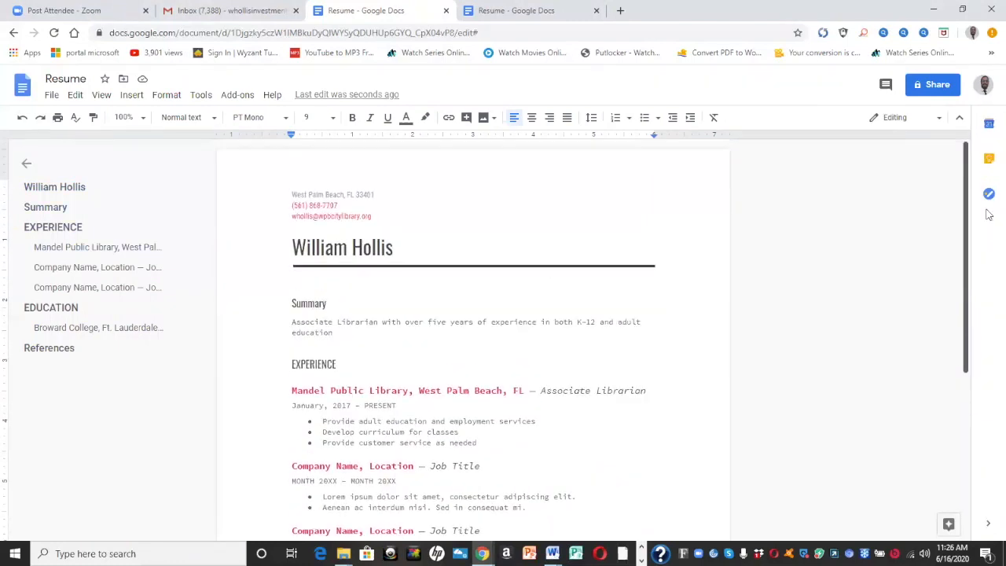